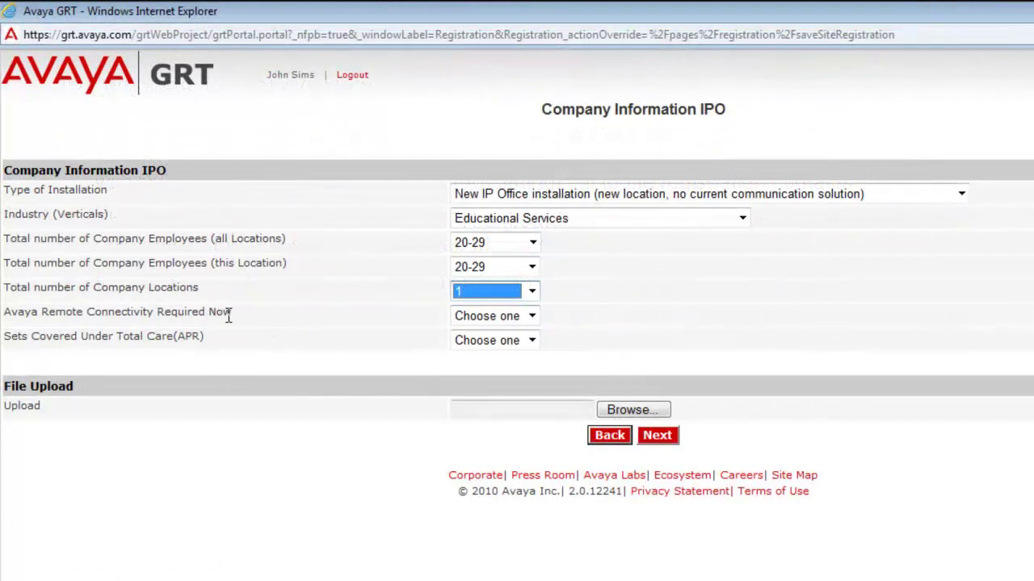
Answer Yes to Avaya Remote Connectivity Required Now on the Company Information IPO form.
left_click(386, 326)
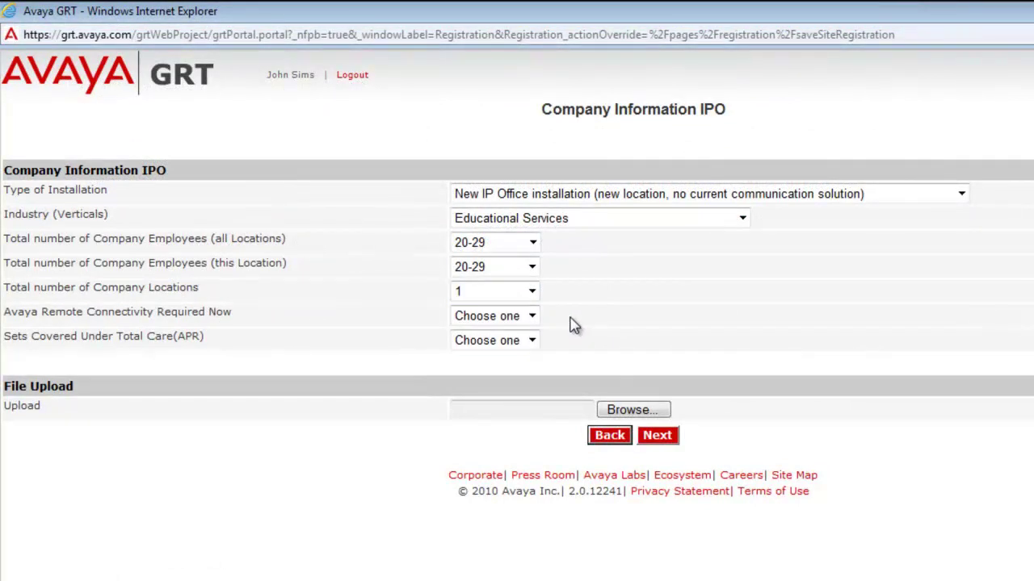
left_click(532, 317)
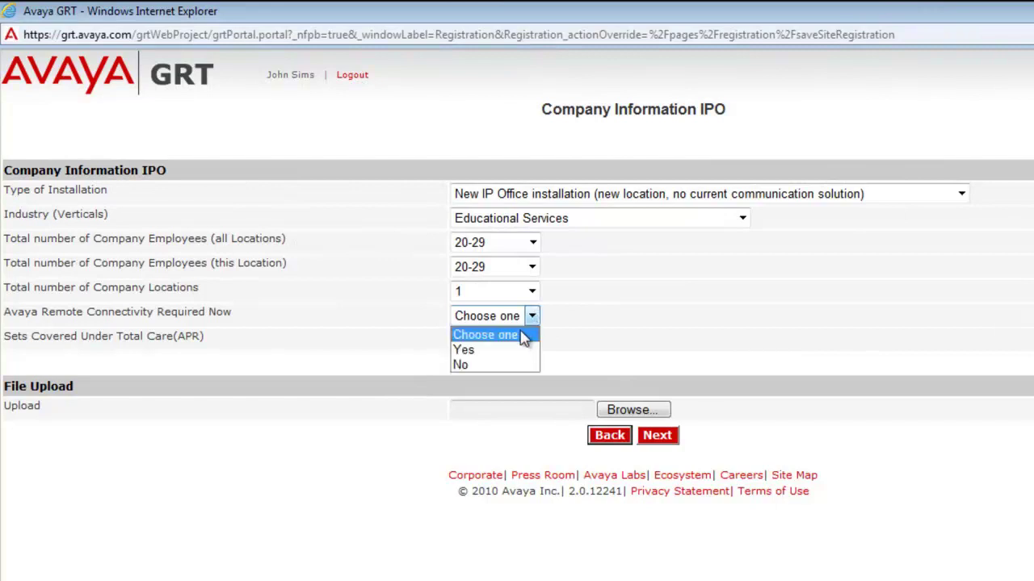
left_click(522, 351)
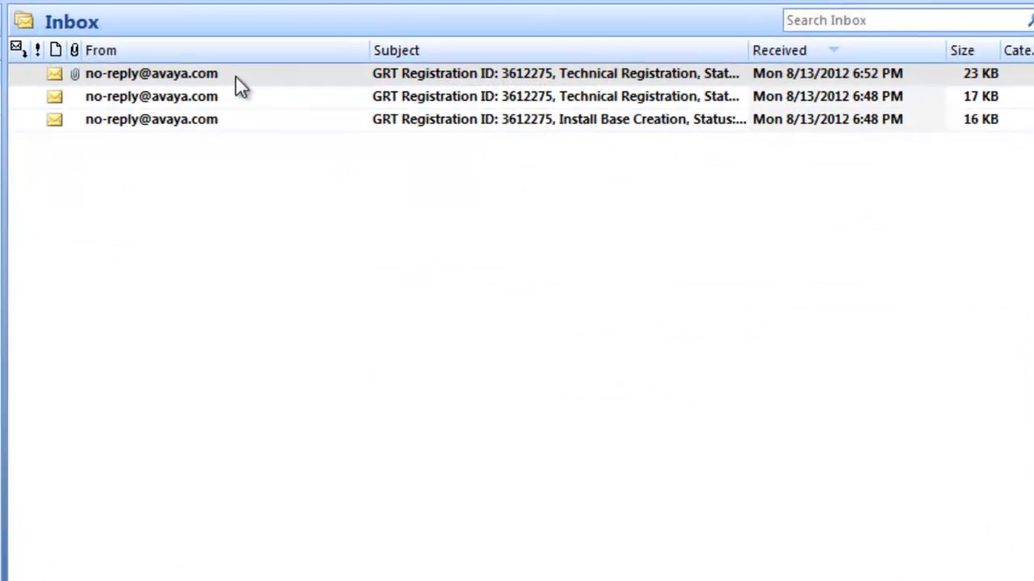
Open the GRT Registration Completed email and choose Save As for its IPO-Onboarding.xml attachment.
double_click(222, 74)
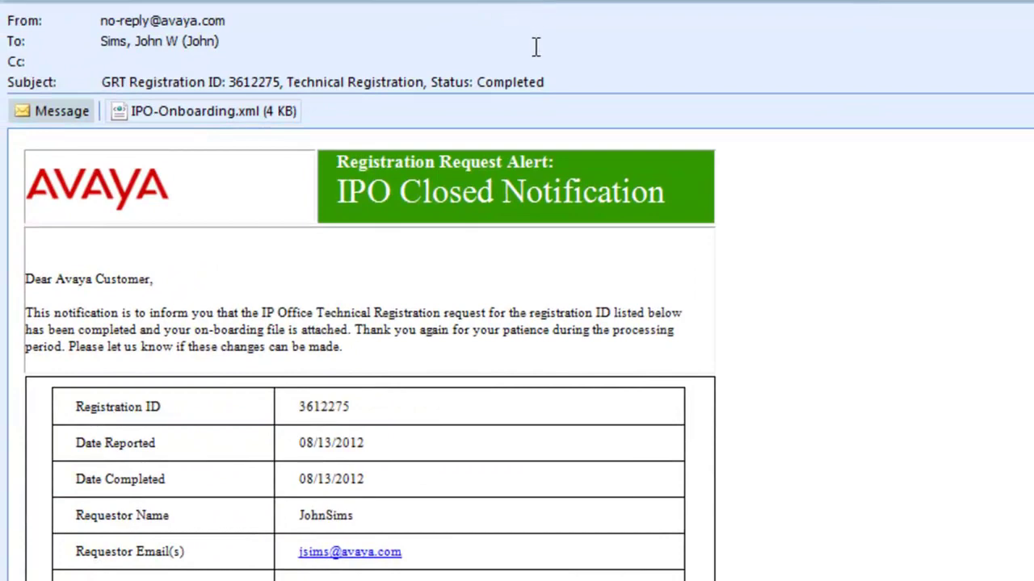
left_click_drag(549, 83, 432, 84)
left_click(559, 92)
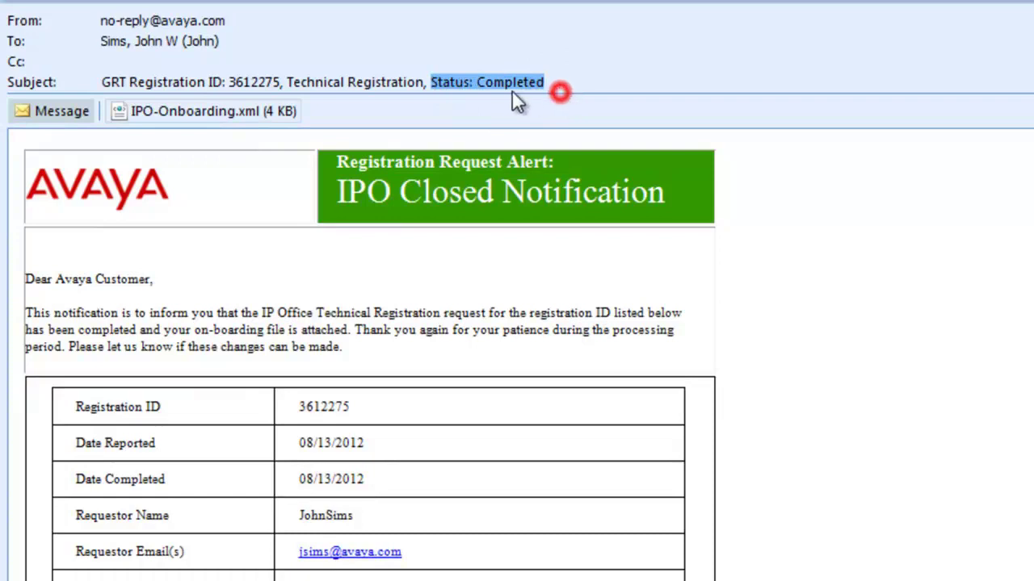
left_click(241, 111)
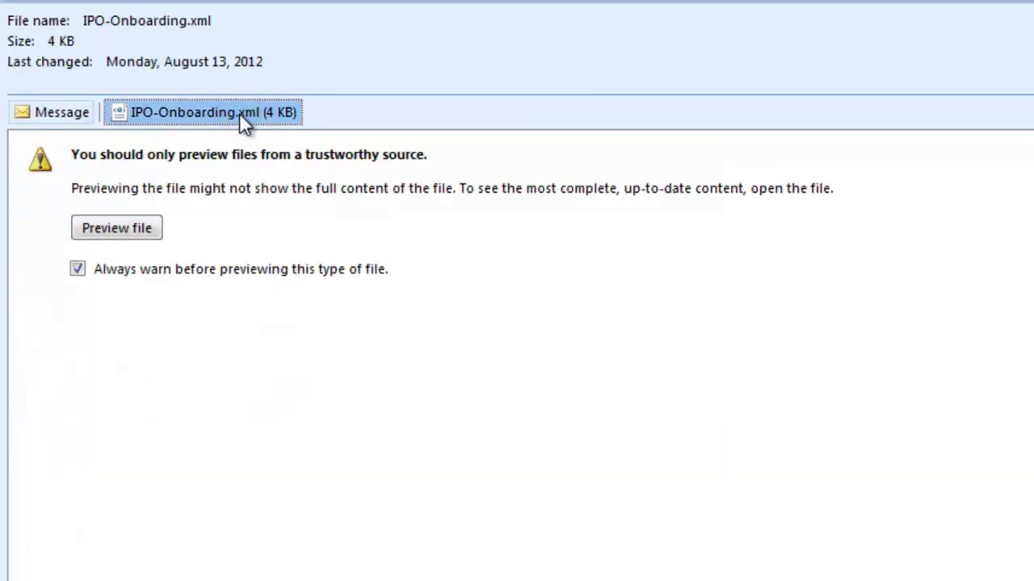
right_click(239, 112)
left_click(312, 213)
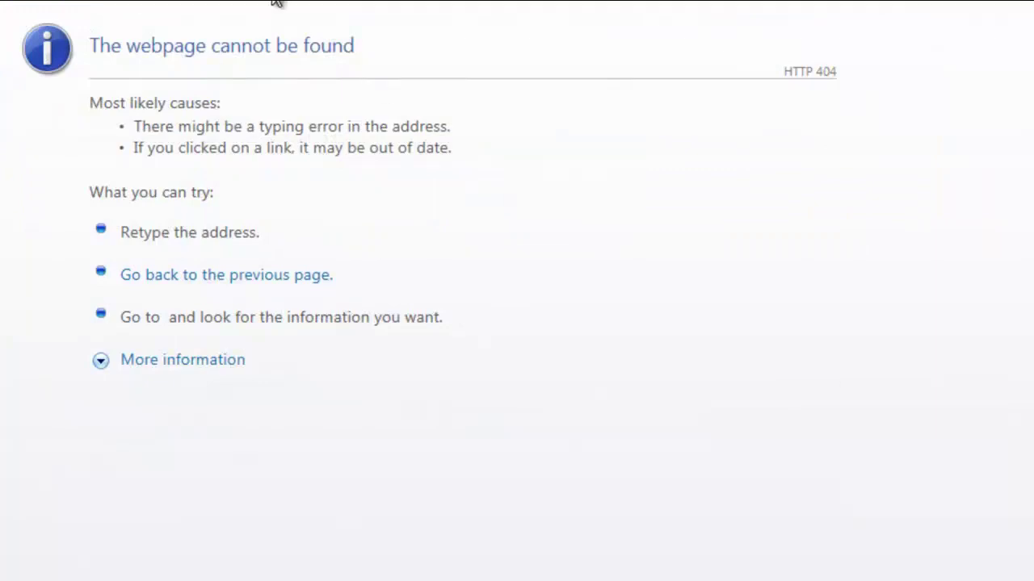
mouse_move(157, 6)
left_click(169, 23)
type("47.135.151.178/")
left_click(214, 50)
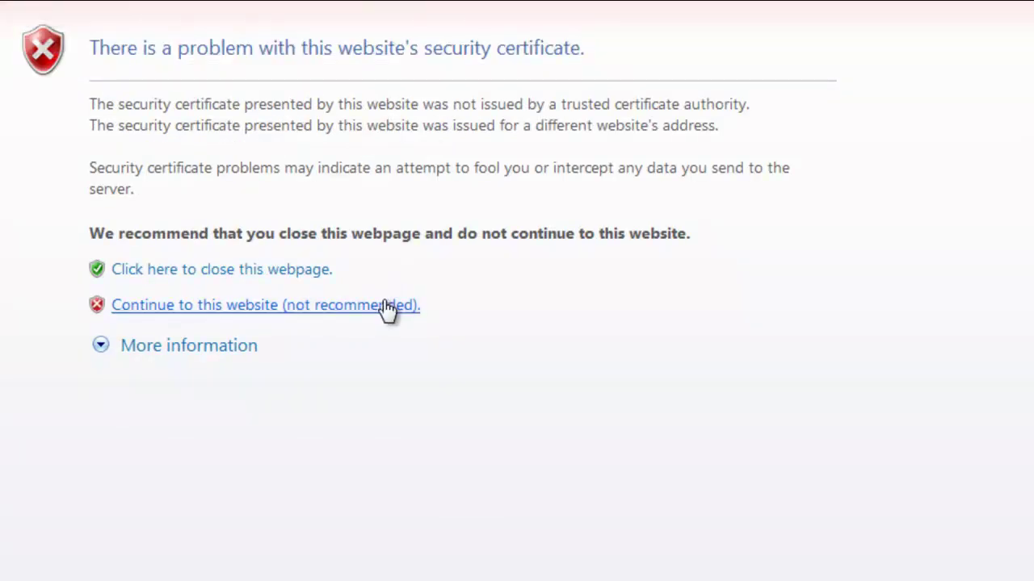
left_click(387, 308)
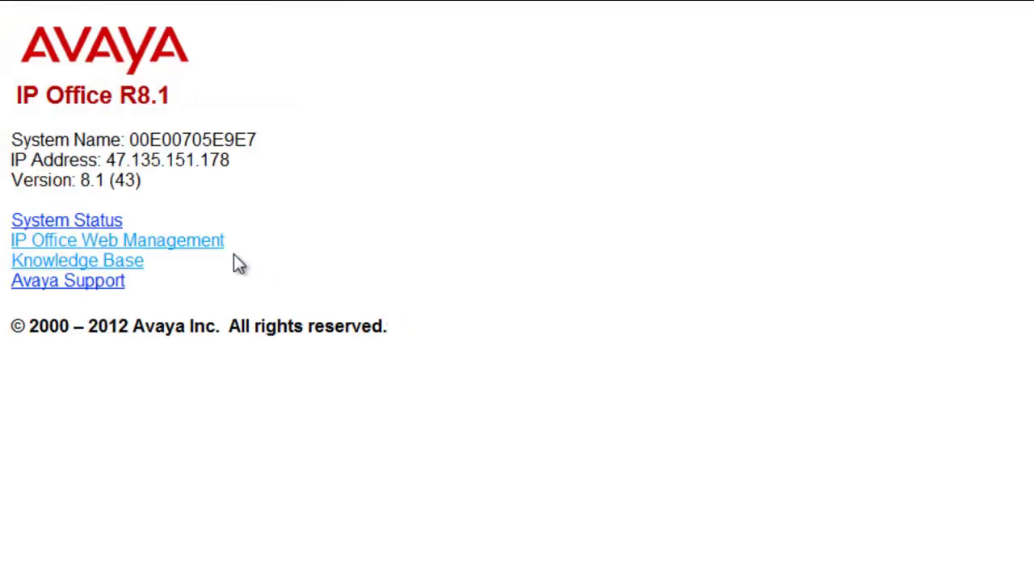
left_click(212, 247)
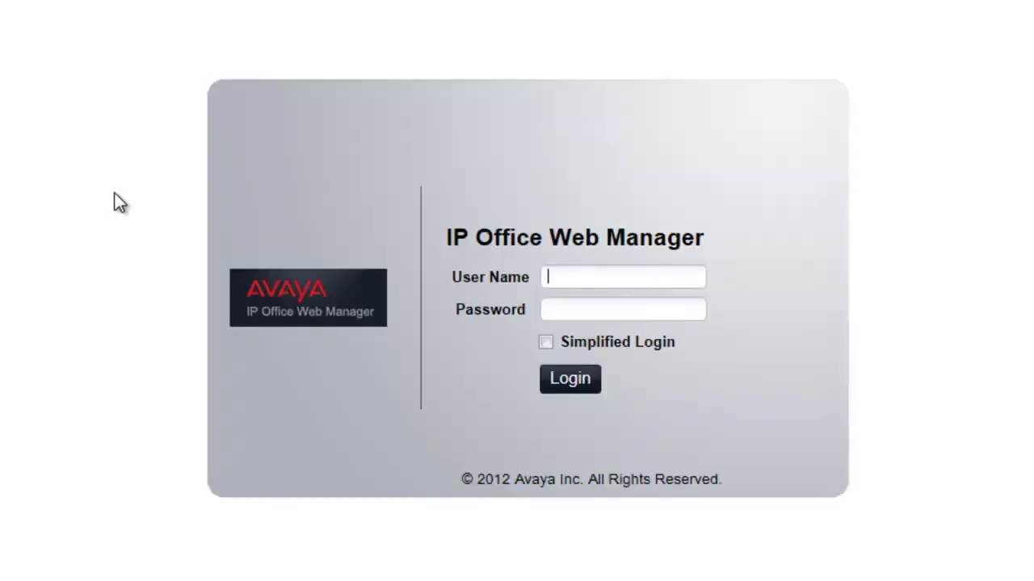
Log in to Web Manager with the administrator user name and password.
type("Administrator")
key("Tab")
type("Administrator")
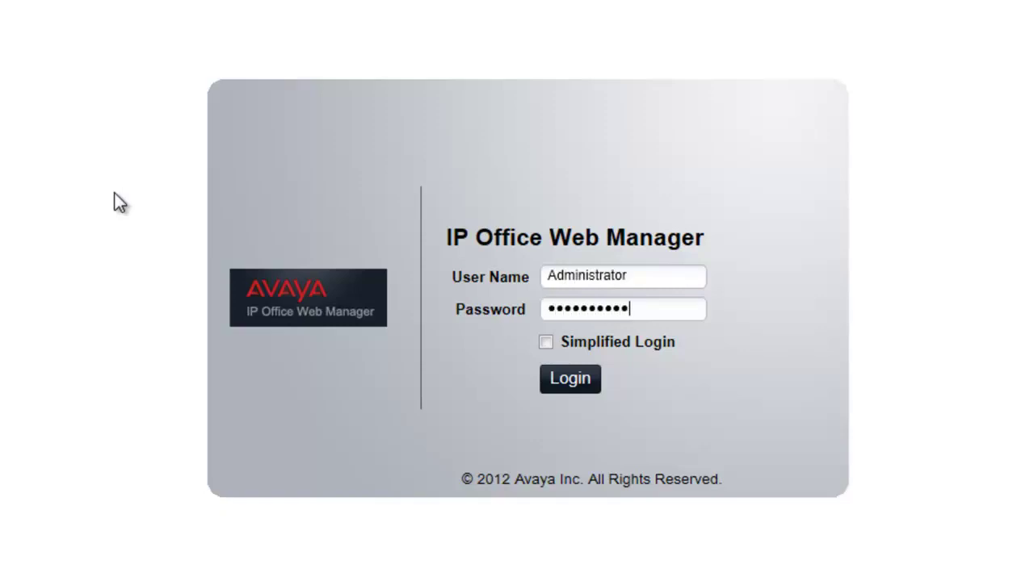
type("tor")
left_click(569, 381)
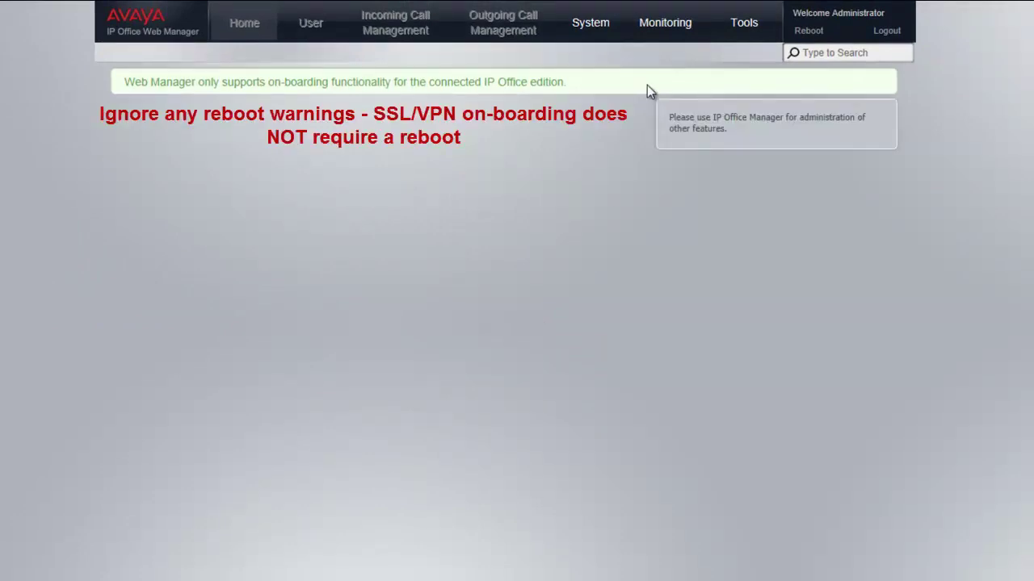
In Tools > On-boarding, pick IPO-Onboarding.xml from My Documents\IPO_OB as the upload file.
left_click(751, 37)
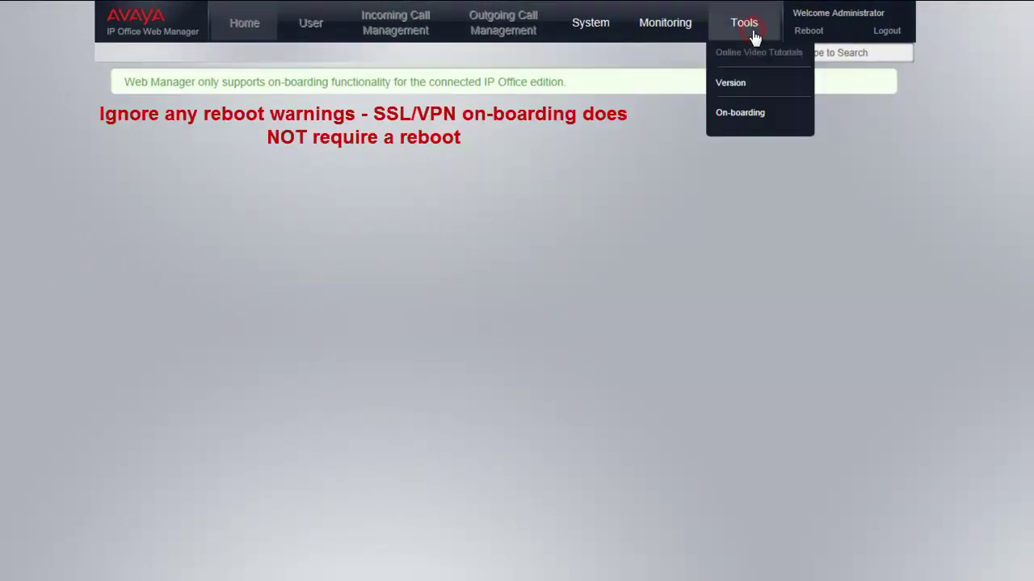
left_click(752, 125)
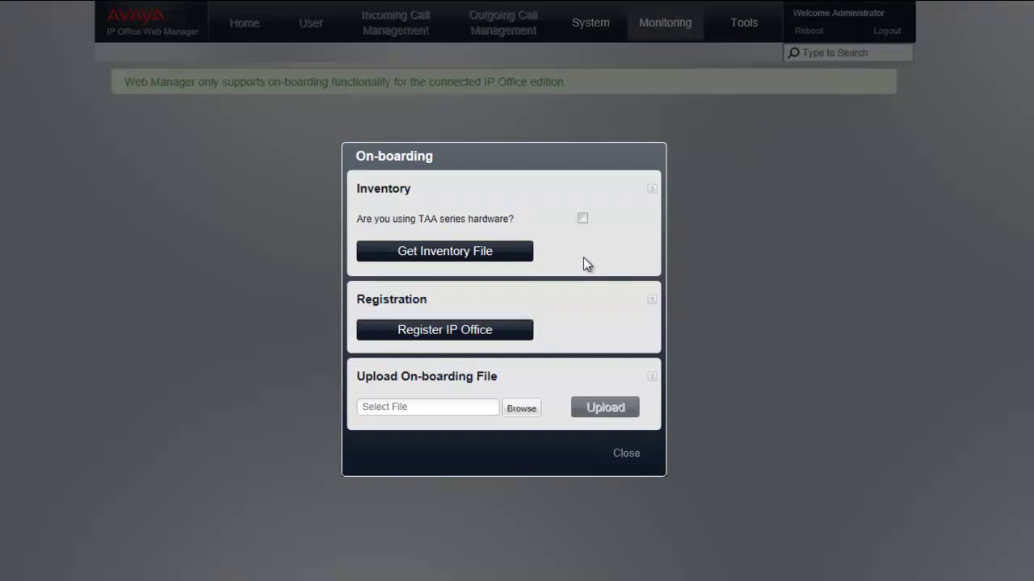
left_click(580, 316)
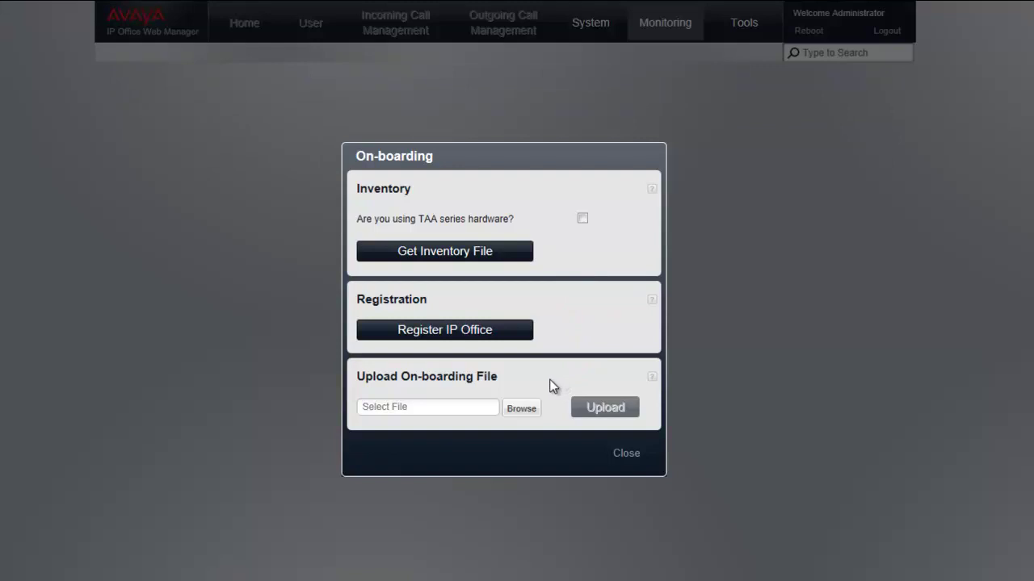
left_click(509, 409)
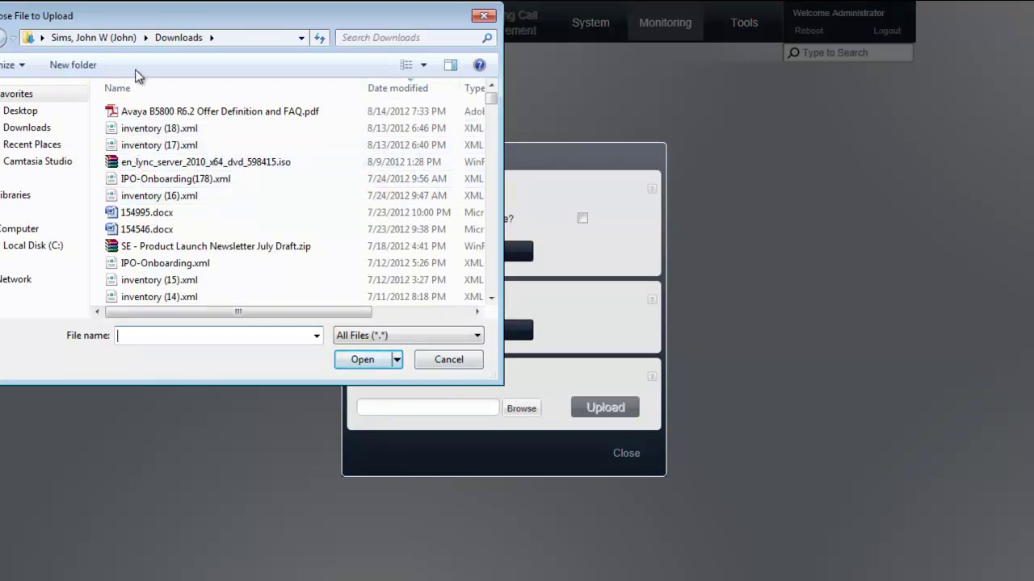
left_click(87, 37)
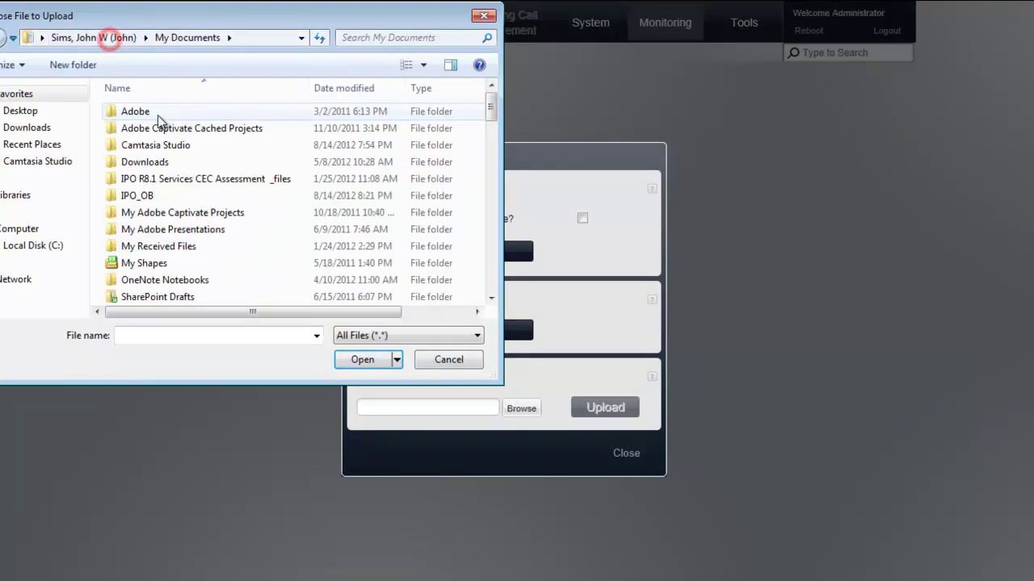
double_click(148, 197)
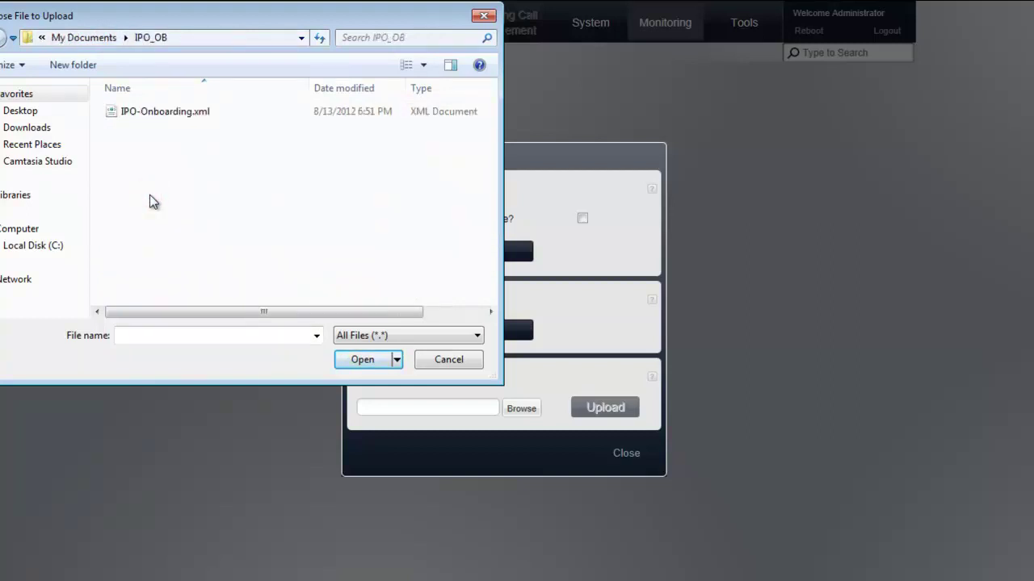
double_click(172, 112)
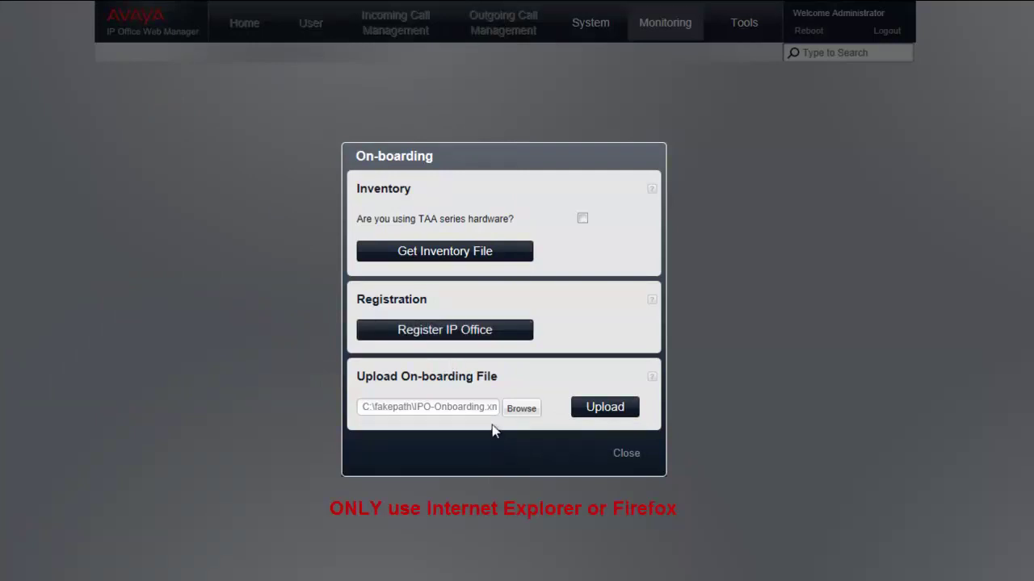
Upload the on-boarding file, acknowledge 'On-boarding is successful', and confirm logging out of Web Manager.
left_click(592, 416)
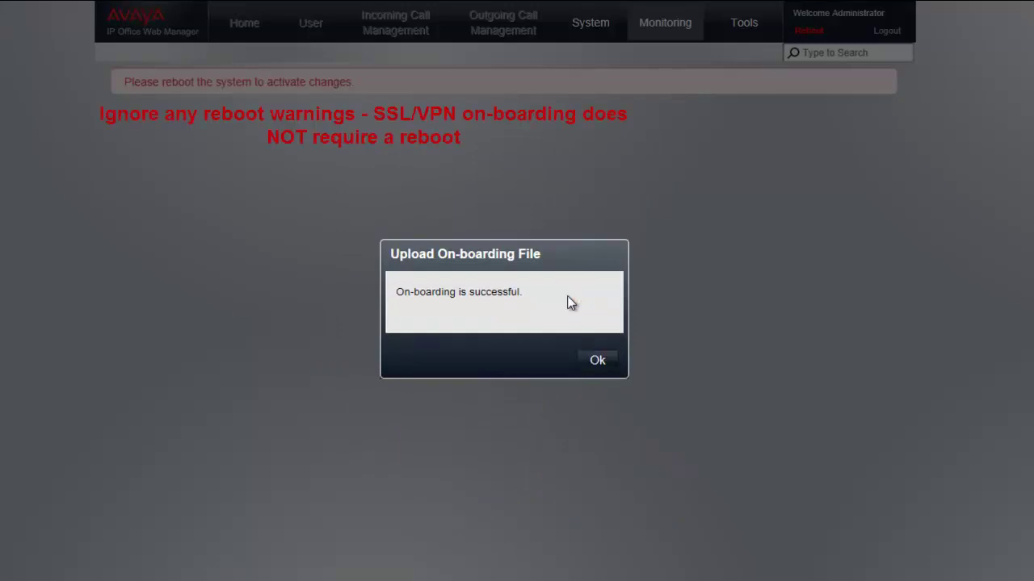
left_click(597, 360)
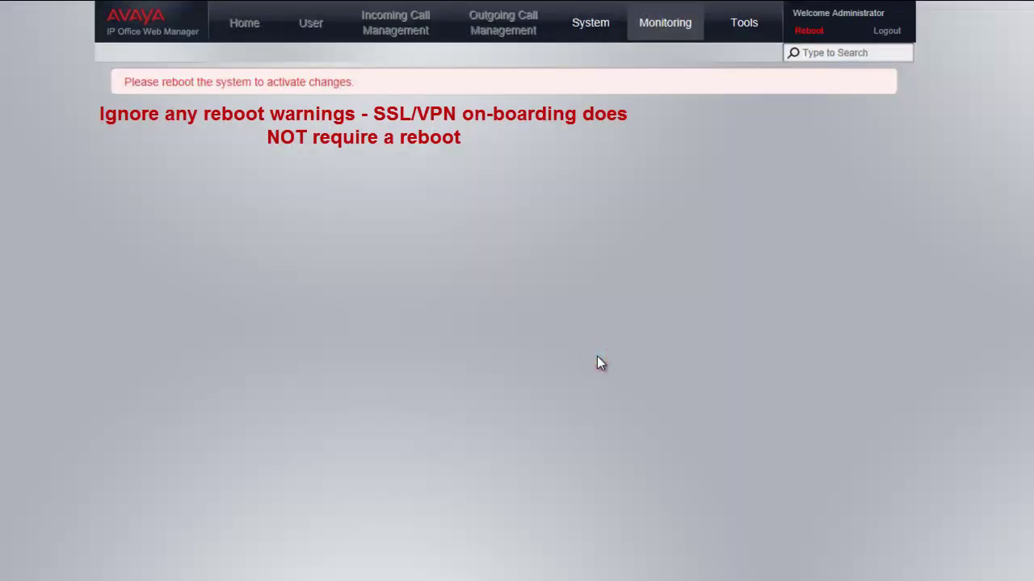
left_click(884, 34)
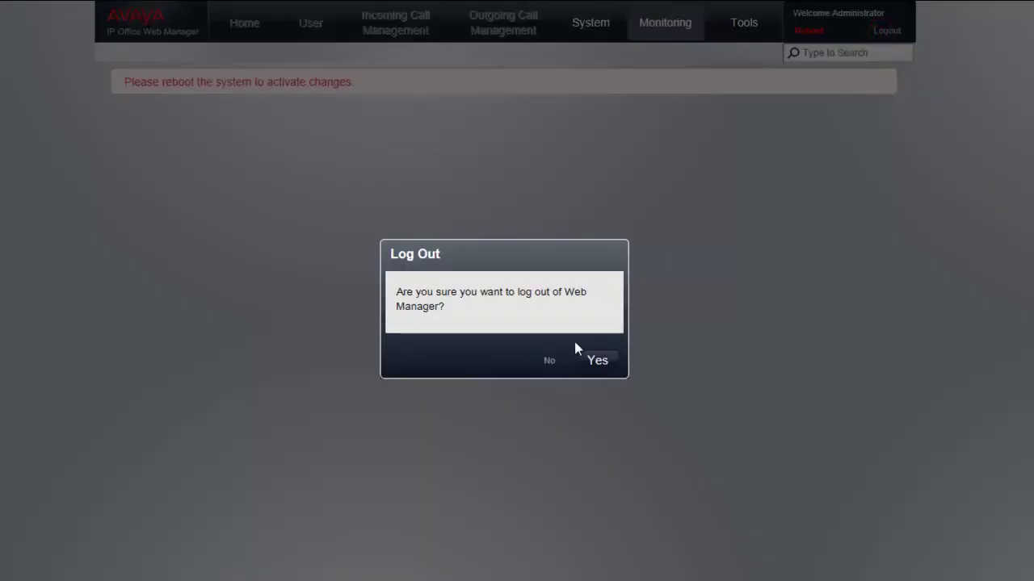
left_click(595, 360)
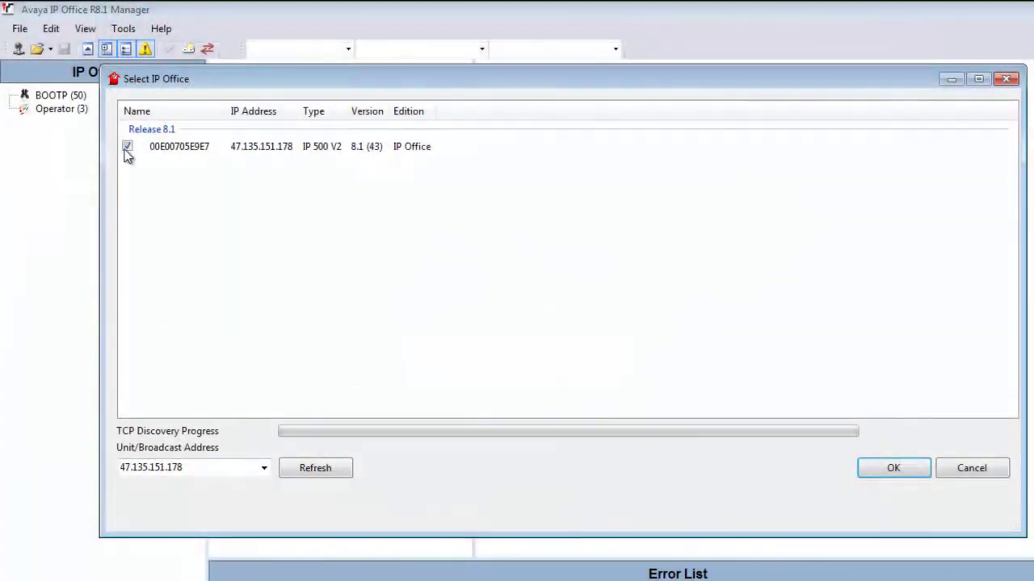
Select the IP Office unit and log in as Administrator to load its configuration.
left_click(126, 150)
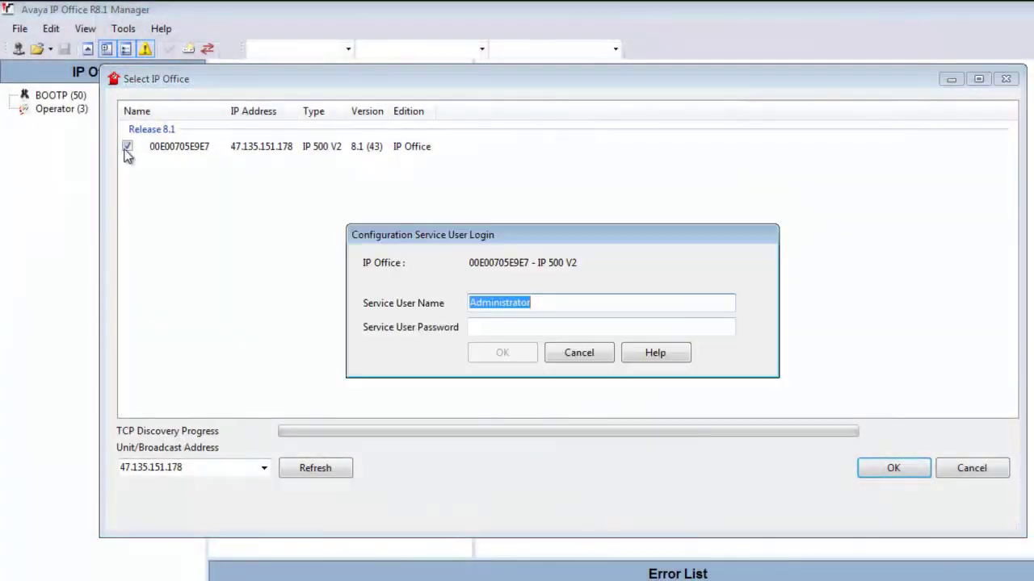
key("Tab")
type("•")
key("BackSpace")
type("•••••••••••••")
key("Return")
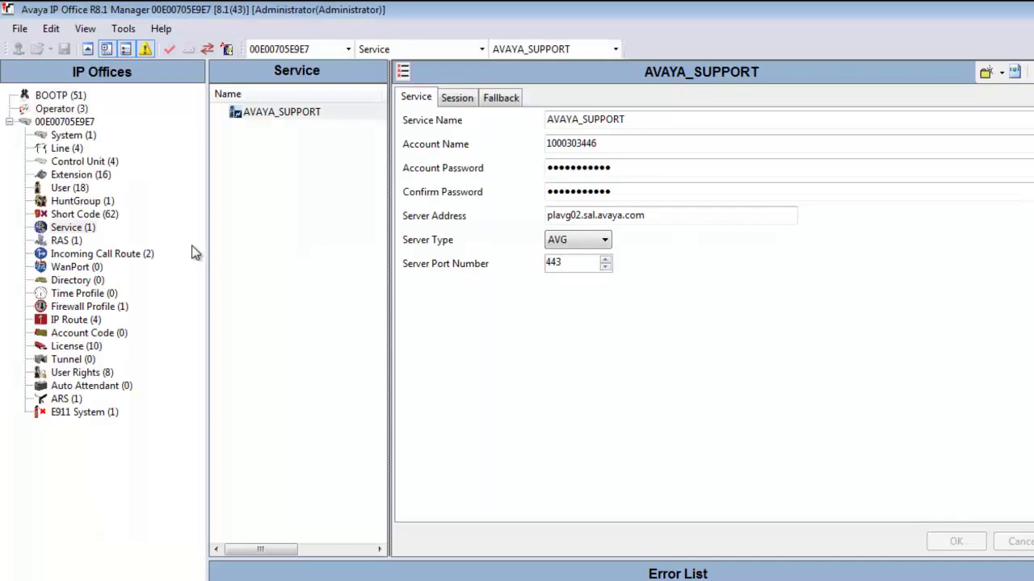
Review the AVAYA_SUPPORT service fields: account, server plavg02.sal.avaya.com, type AVG kept, port 443.
left_click(70, 227)
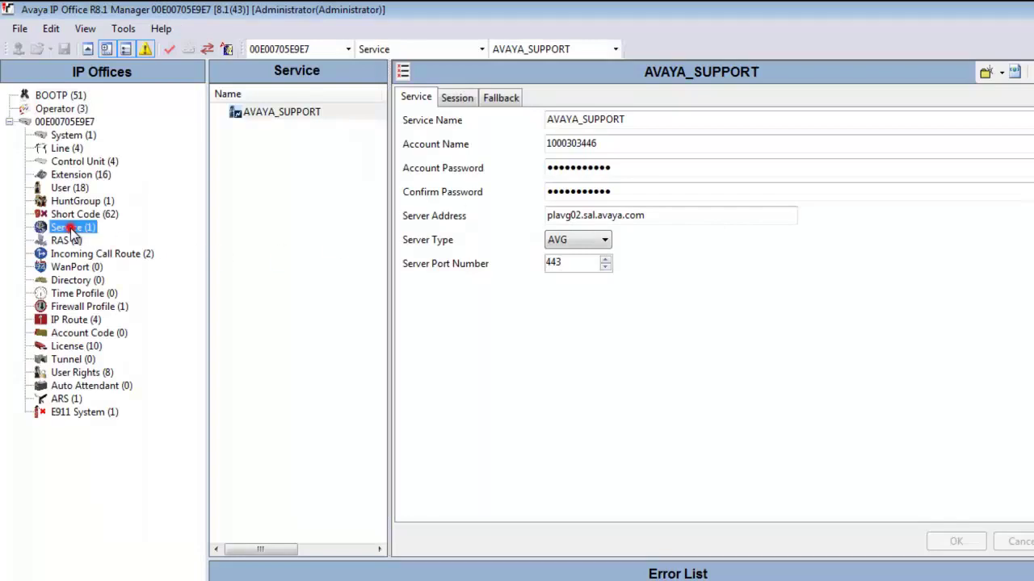
left_click(284, 113)
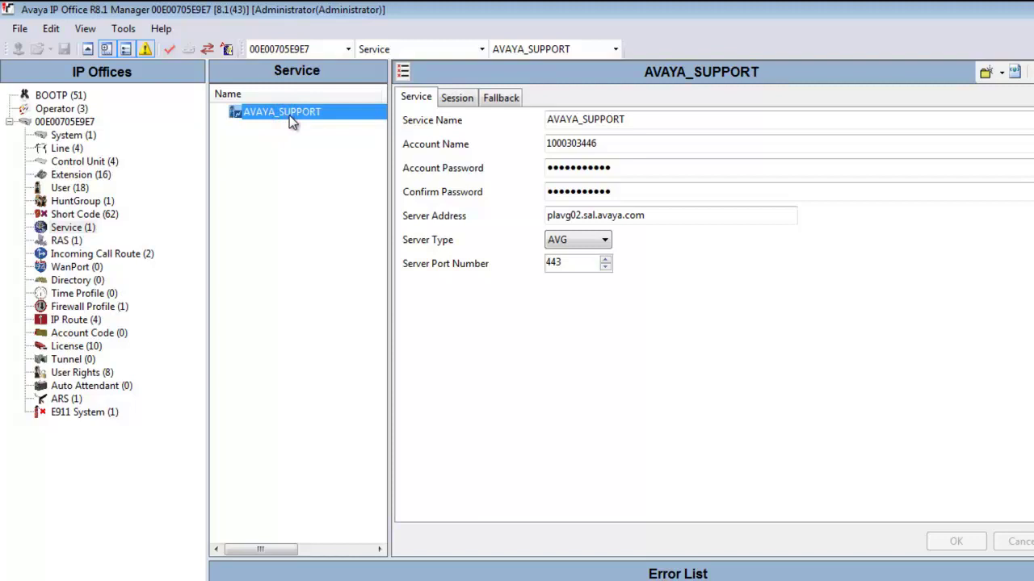
left_click(661, 120)
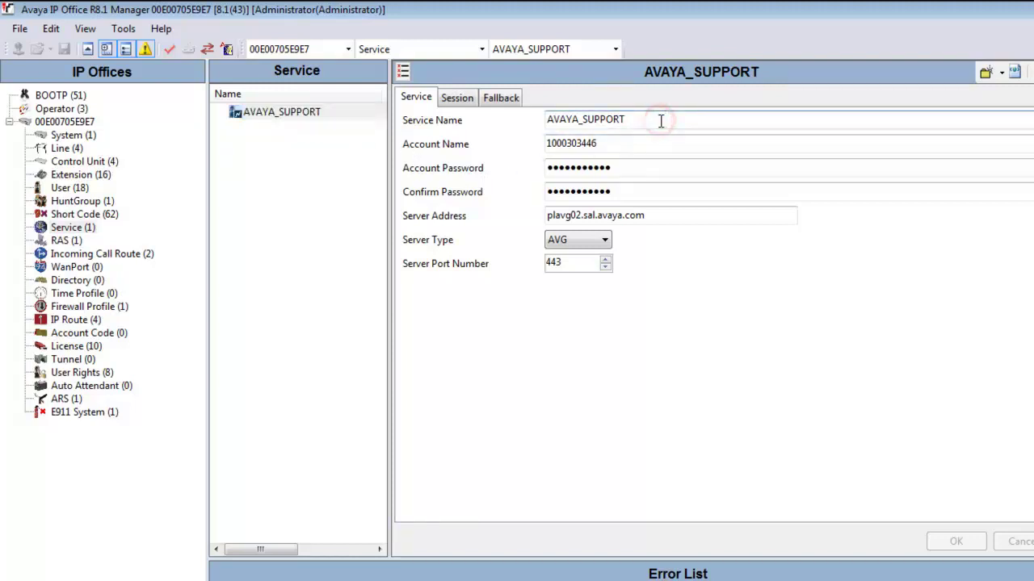
left_click(640, 143)
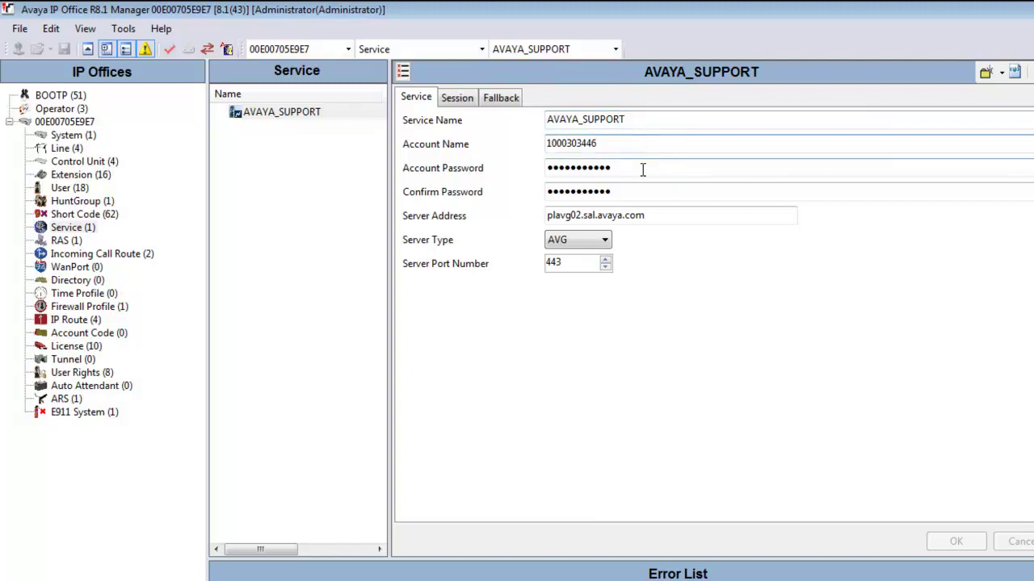
left_click(642, 168)
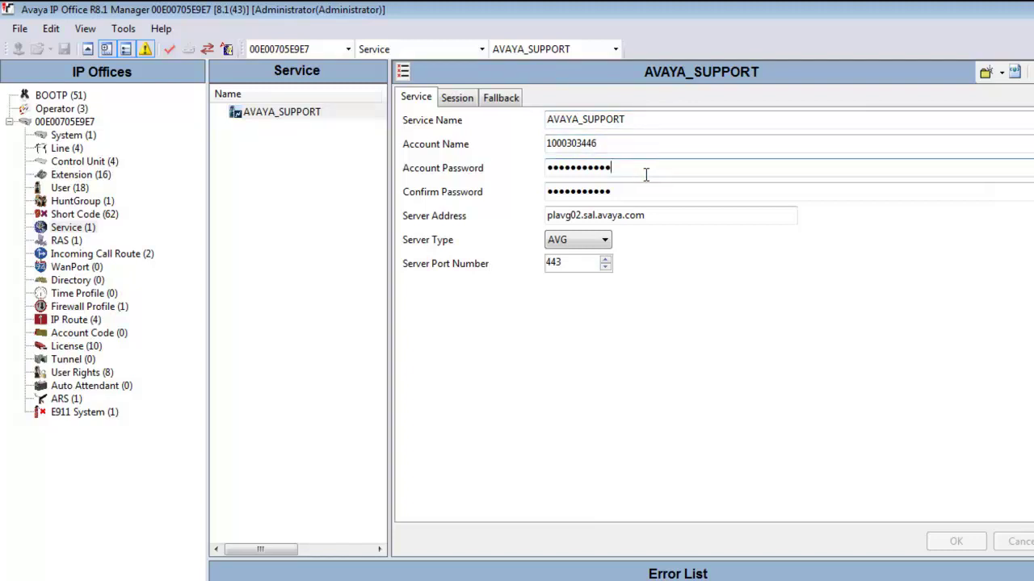
left_click(655, 214)
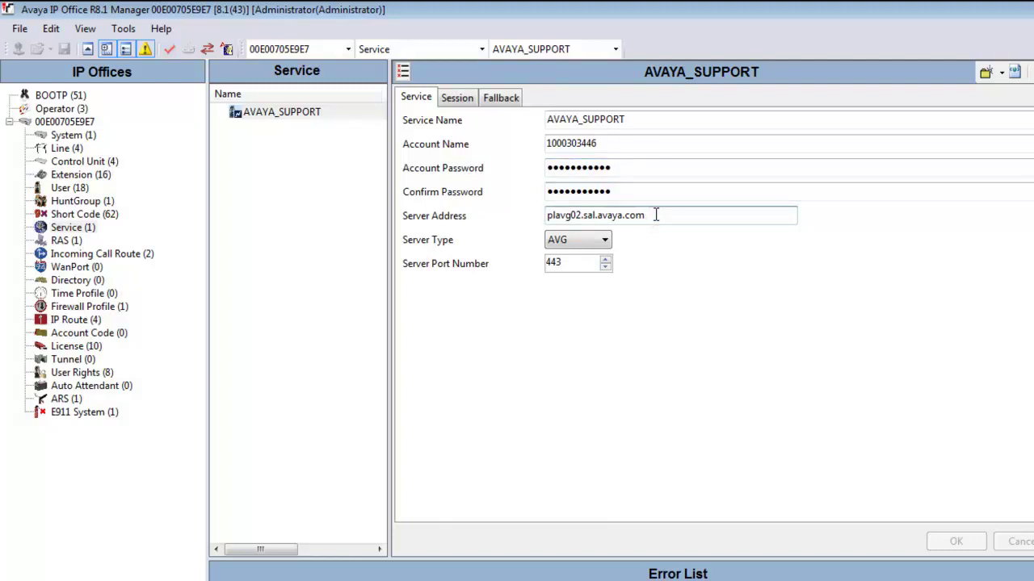
left_click(635, 250)
left_click(604, 240)
left_click(604, 242)
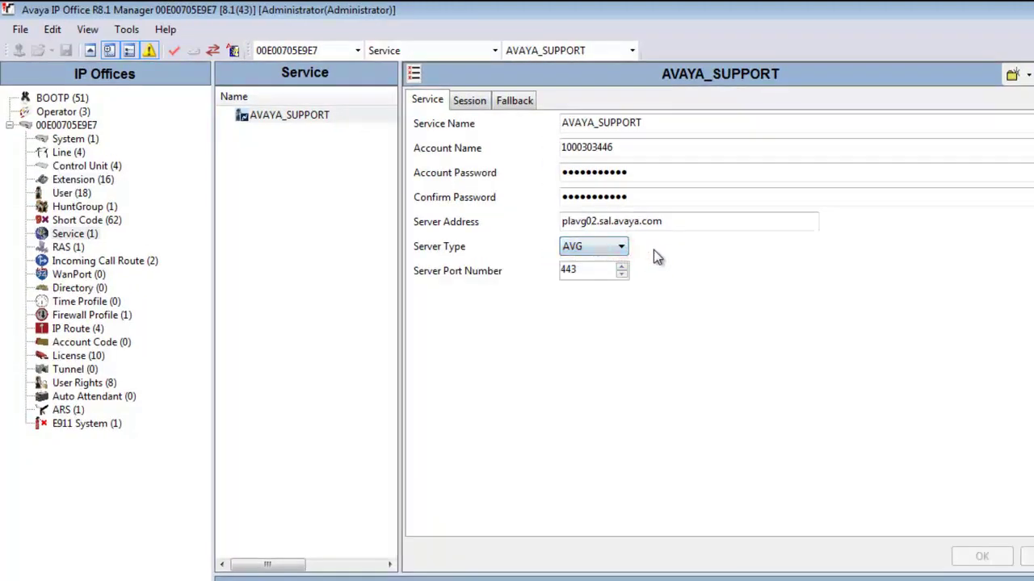
Check the AVAYA_SUPPORT Session and Fallback tabs unchanged, then list the 62 short codes.
left_click(476, 98)
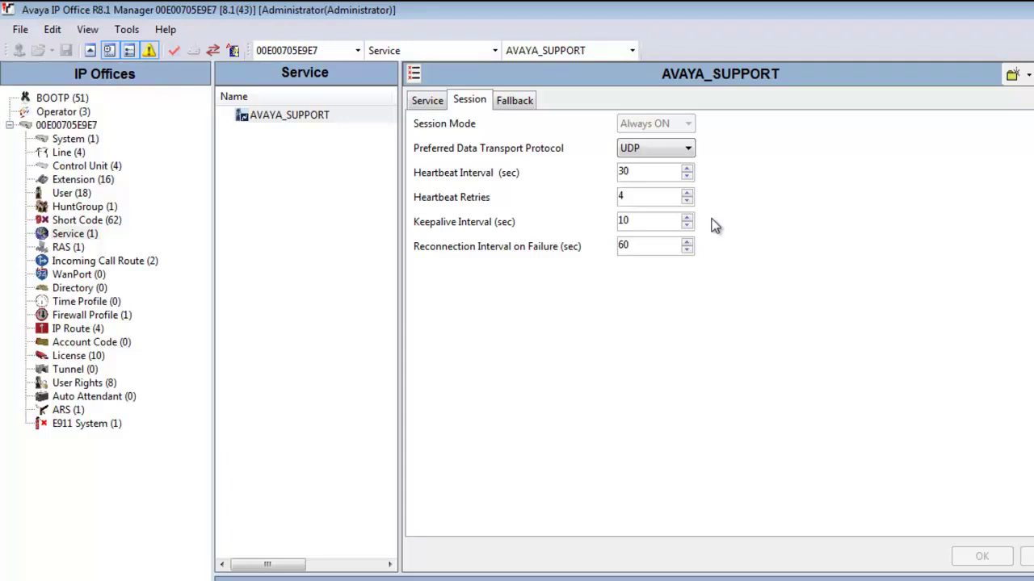
left_click(509, 101)
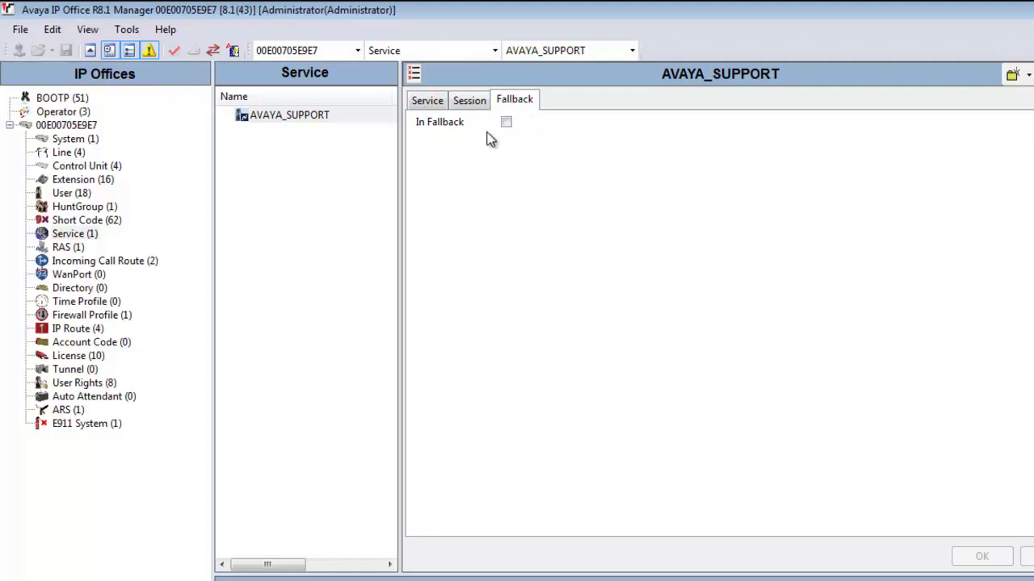
left_click(428, 101)
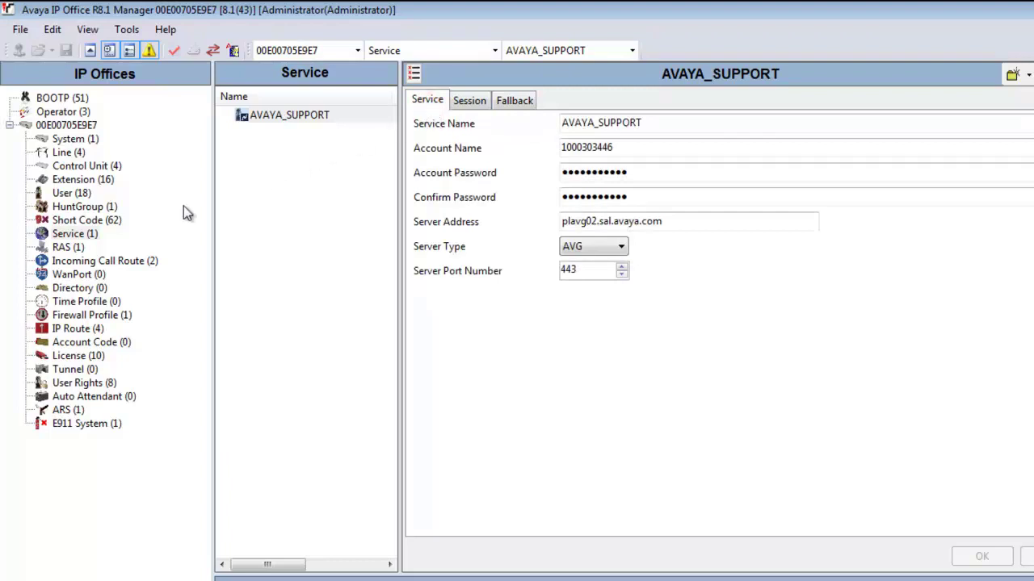
left_click(114, 219)
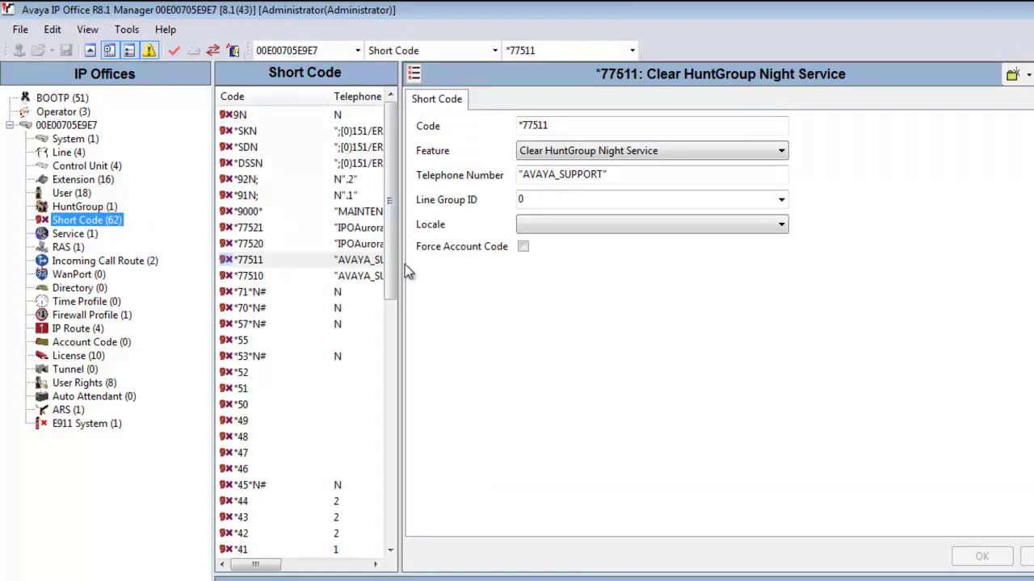
Widen the Short Code list to show Feature columns, then view *77511 and *77510 details.
left_click_drag(402, 274, 768, 282)
left_click(493, 264)
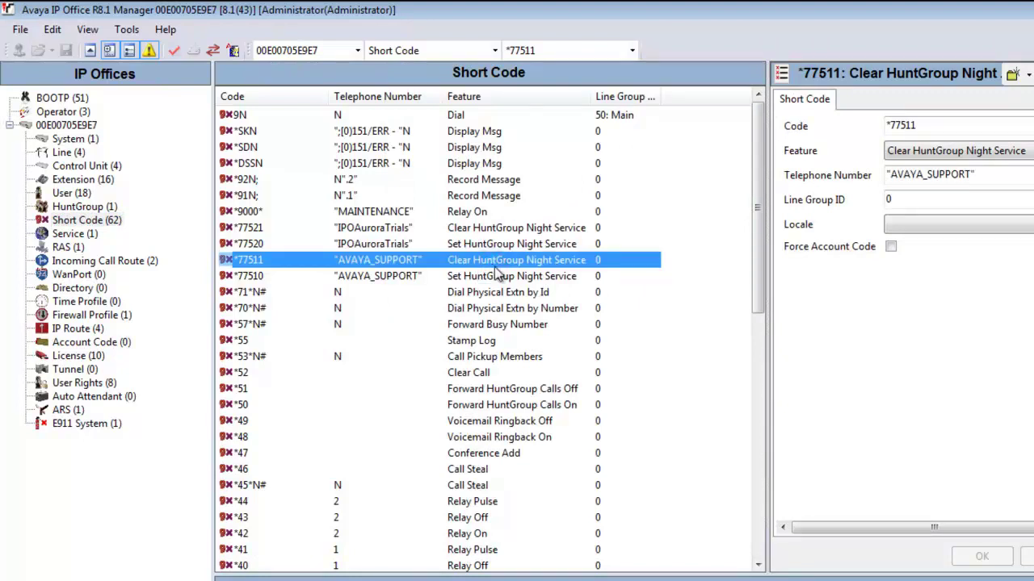
left_click(769, 253)
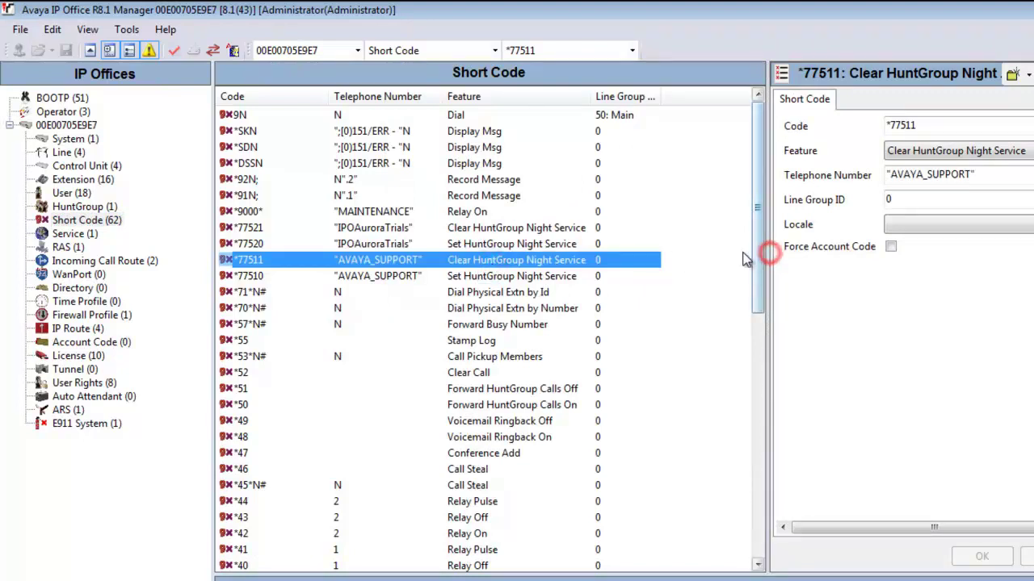
left_click_drag(770, 253, 688, 257)
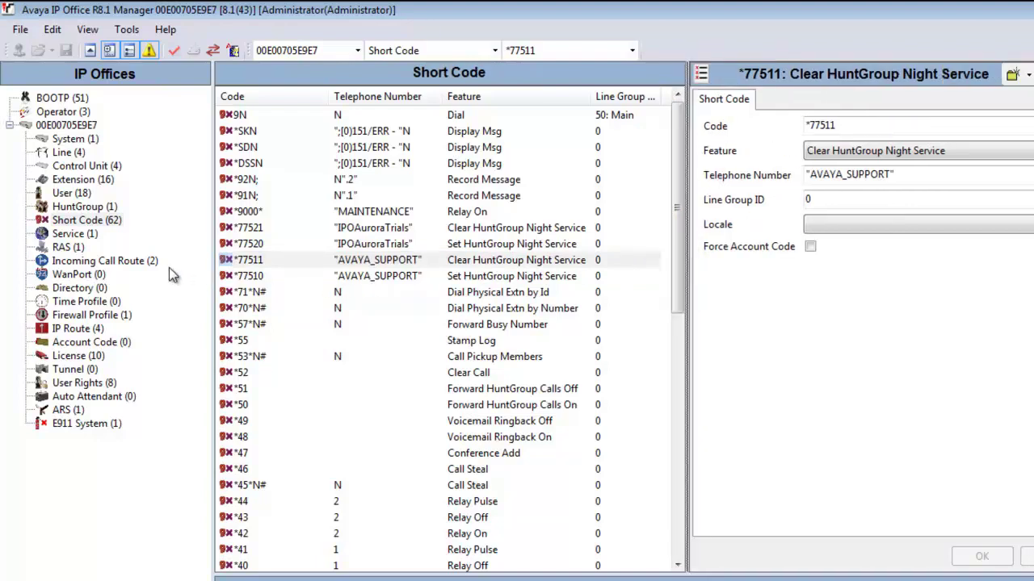
left_click(103, 220)
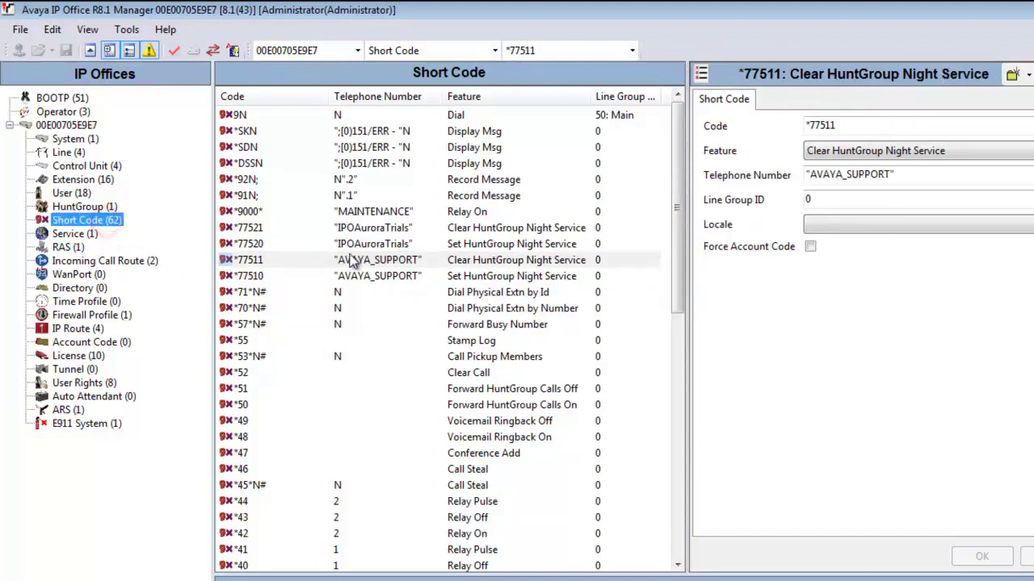
left_click(382, 265)
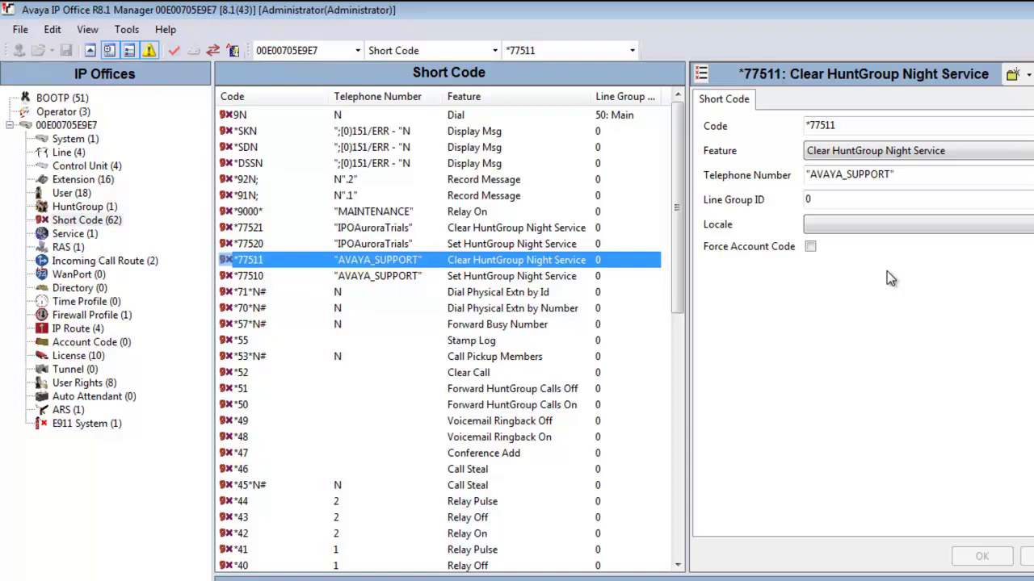
left_click(515, 277)
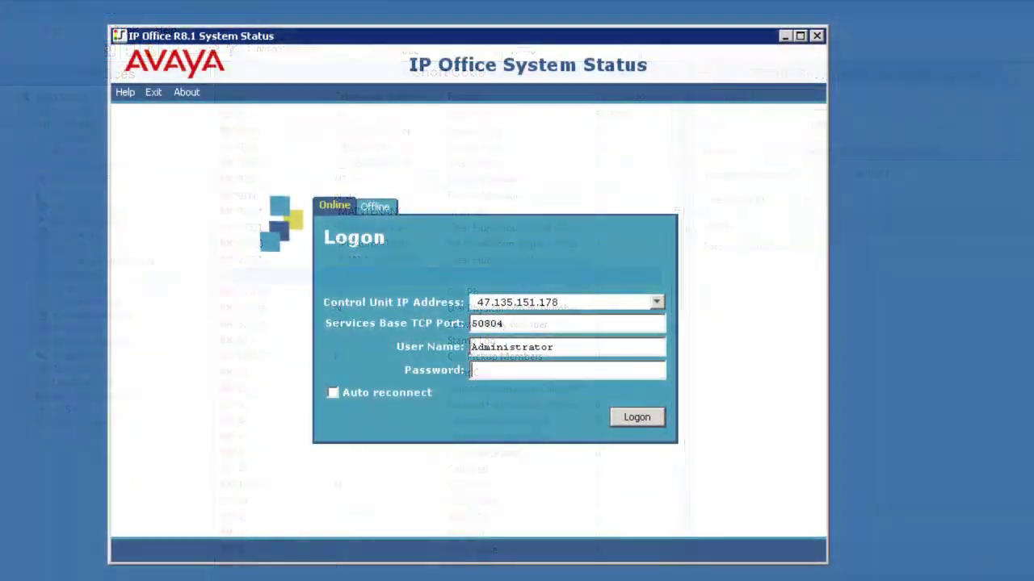
Log on to IP Office System Status with the administrator credentials.
left_click(562, 346)
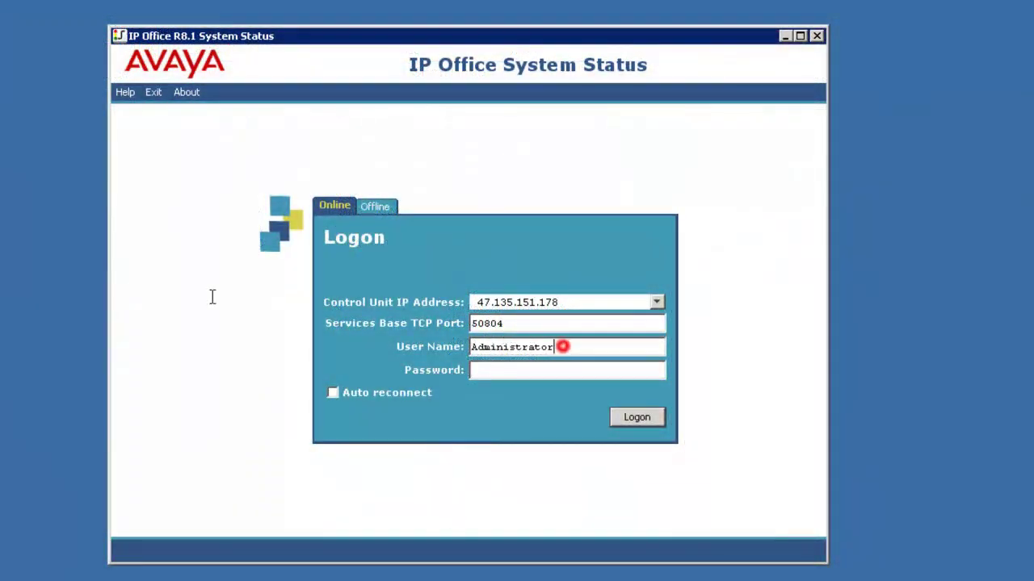
key("ctrl+a")
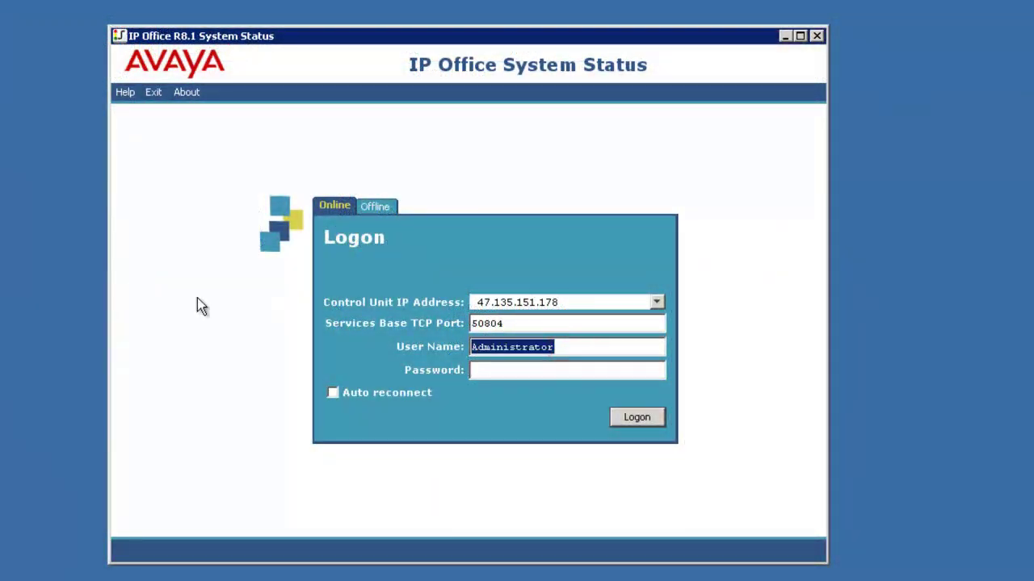
key("Tab")
type("*************")
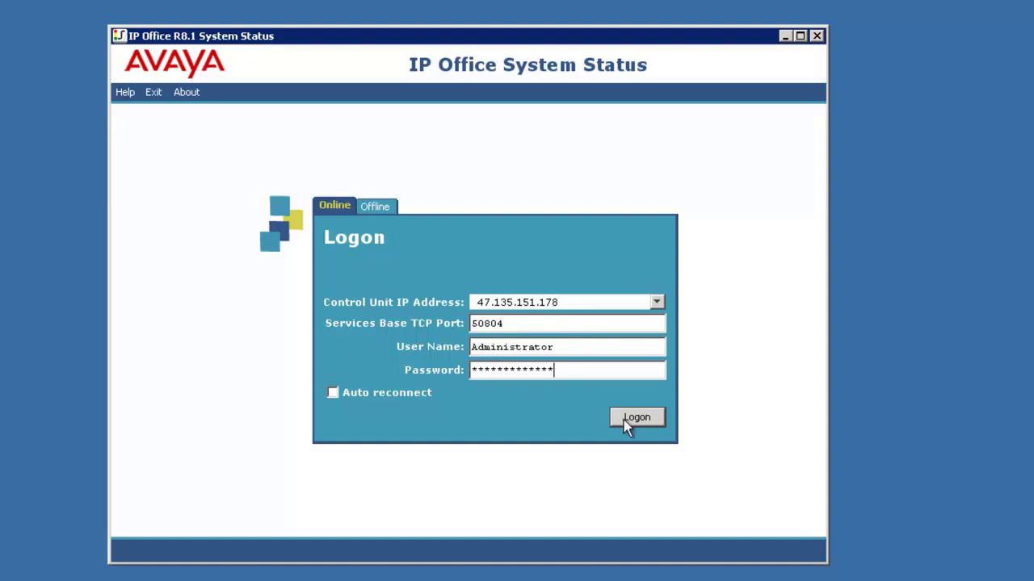
left_click(623, 420)
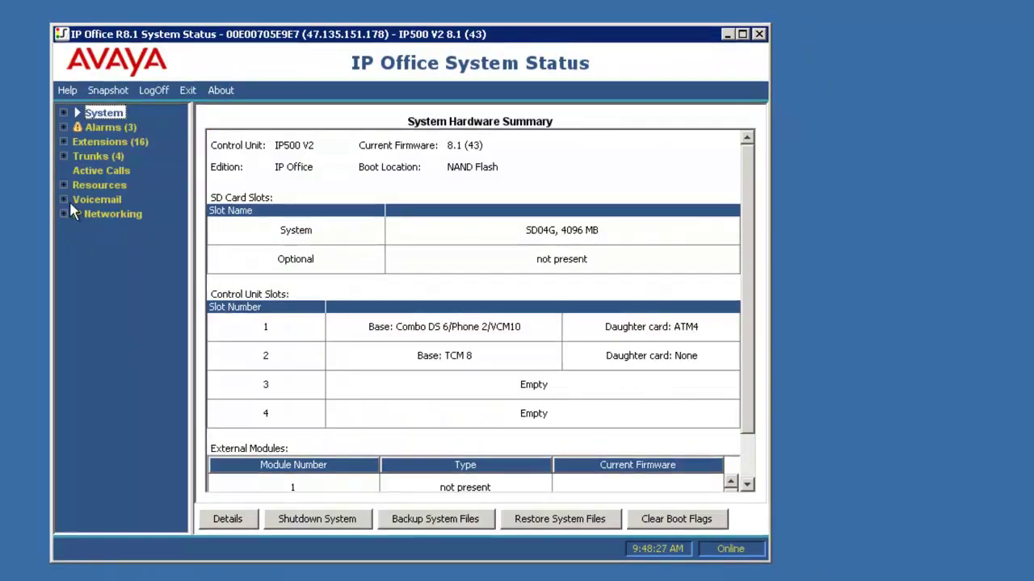
Open the AVAYA_SUPPORT SSL VPN service status and request Set In Fallback.
left_click(62, 214)
left_click(108, 246)
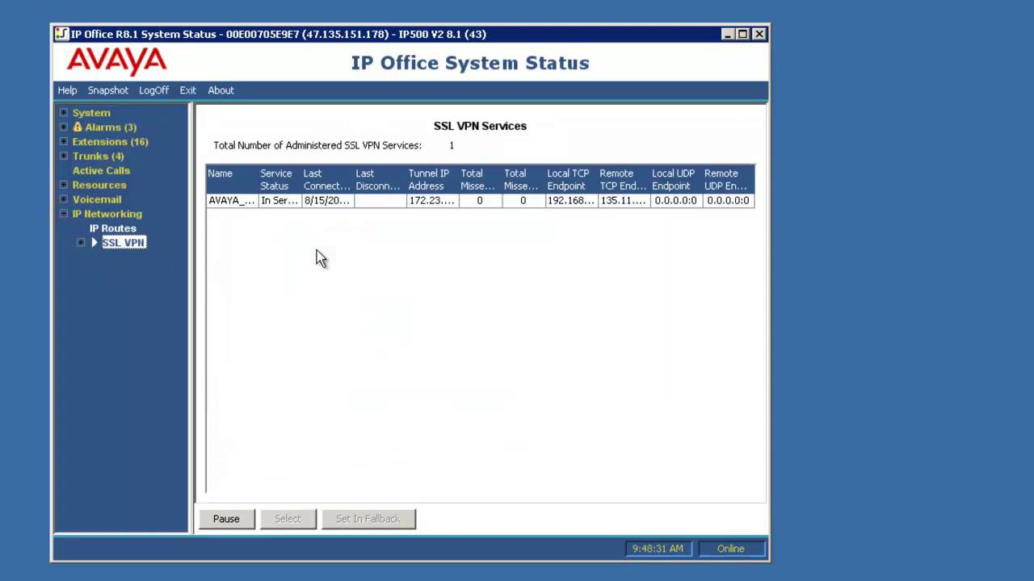
left_click(742, 34)
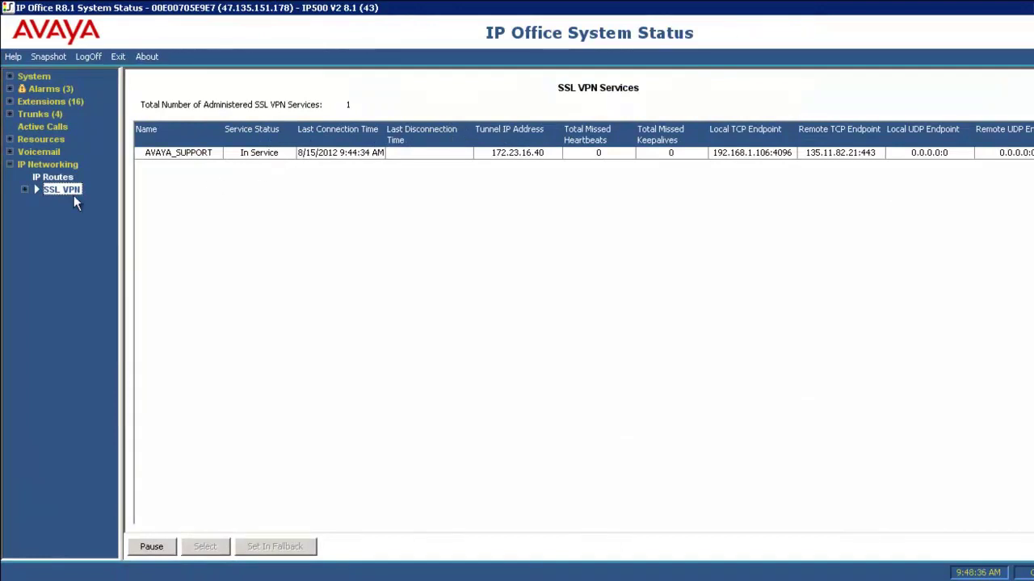
left_click(25, 190)
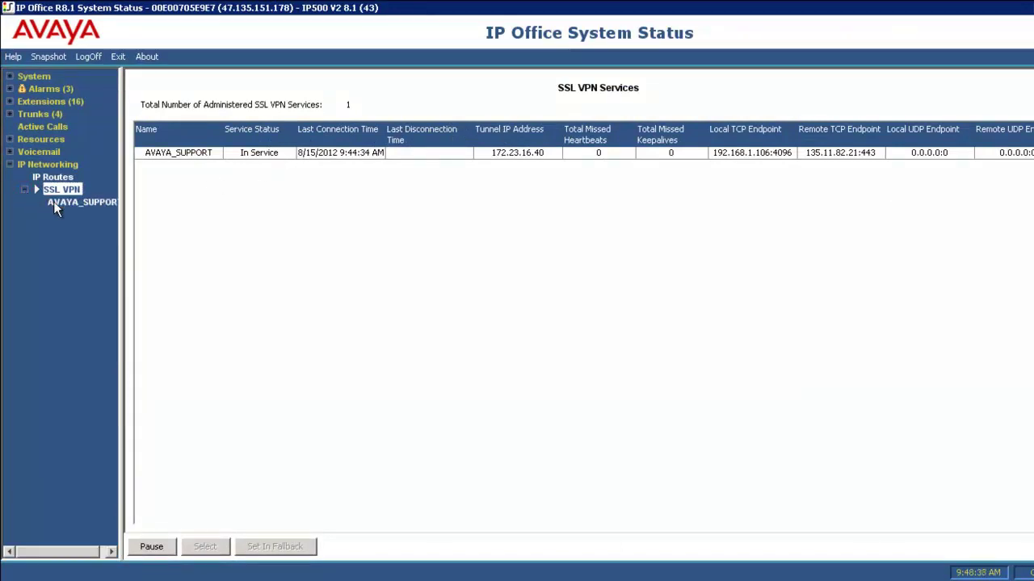
left_click(55, 202)
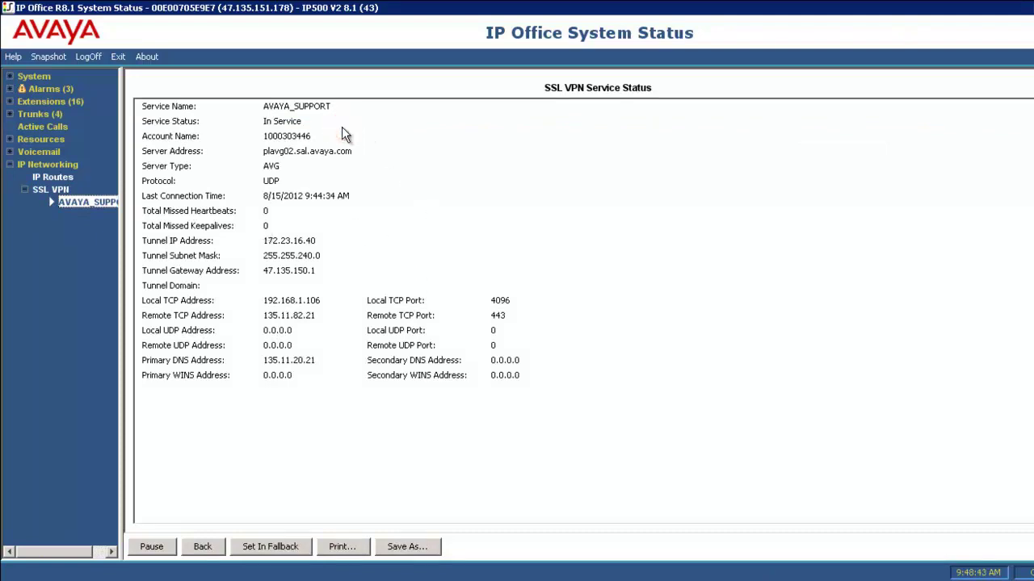
left_click(360, 157)
left_click(331, 246)
Put the AVAYA_SUPPORT SSL VPN service into fallback and confirm it.
left_click(277, 548)
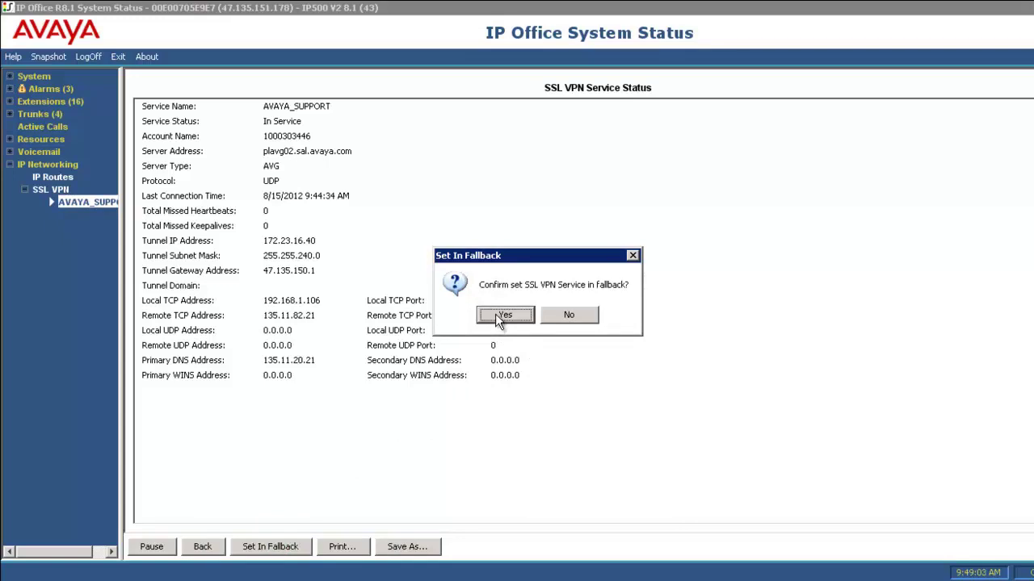
left_click(499, 317)
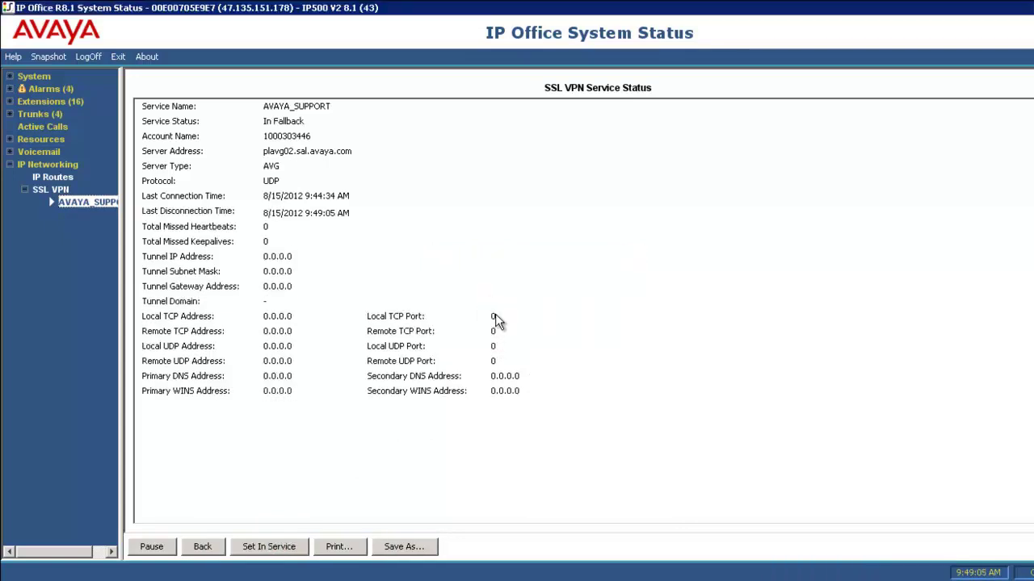
left_click(309, 125)
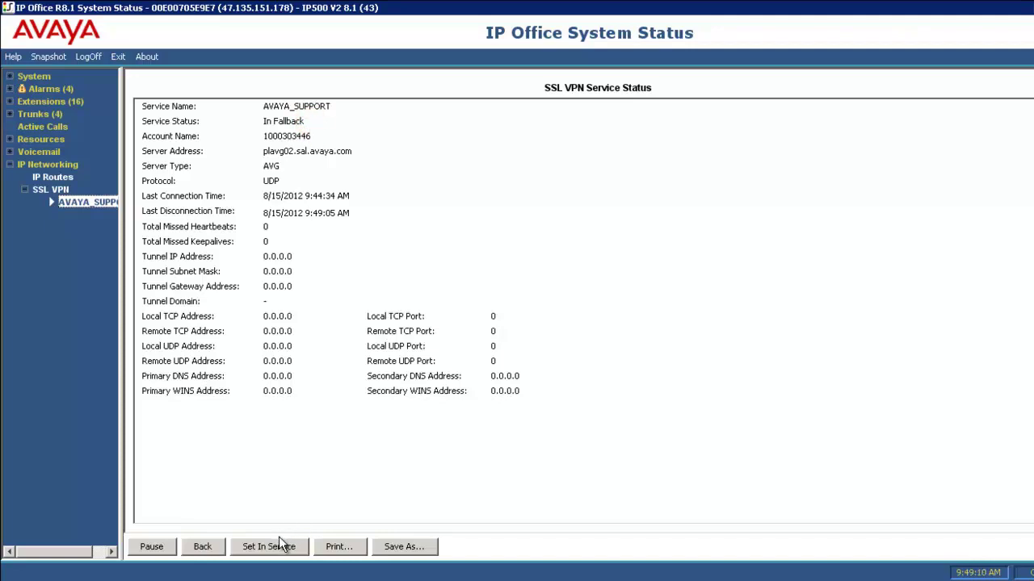
Return AVAYA_SUPPORT to service and refresh it, now connected at 9:50:19 AM on 172.23.16.40.
left_click(295, 555)
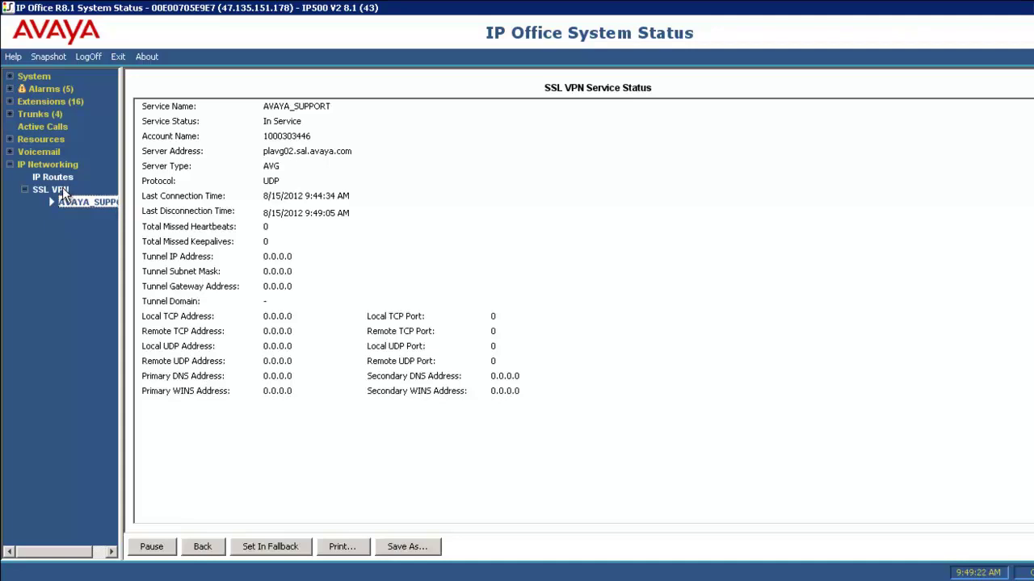
left_click(62, 188)
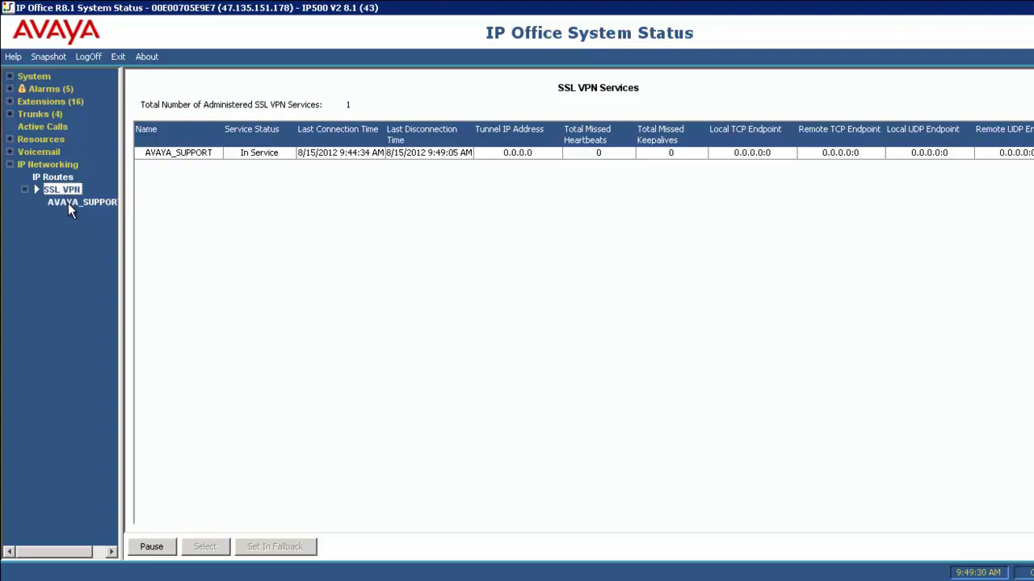
left_click(67, 203)
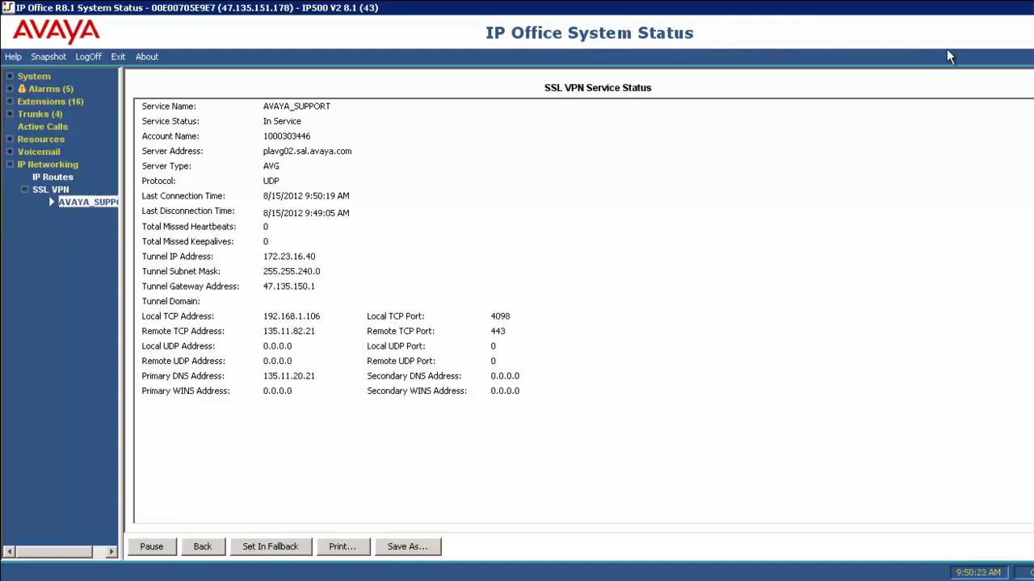
Show the IP Networking chooser offering the IP Routes and SSL VPN tables.
left_click(411, 211)
Display the IP Routes table and inspect the AVAYA_SUPPORT tunnel routes, starting at 172.23.16.0.
left_click(71, 165)
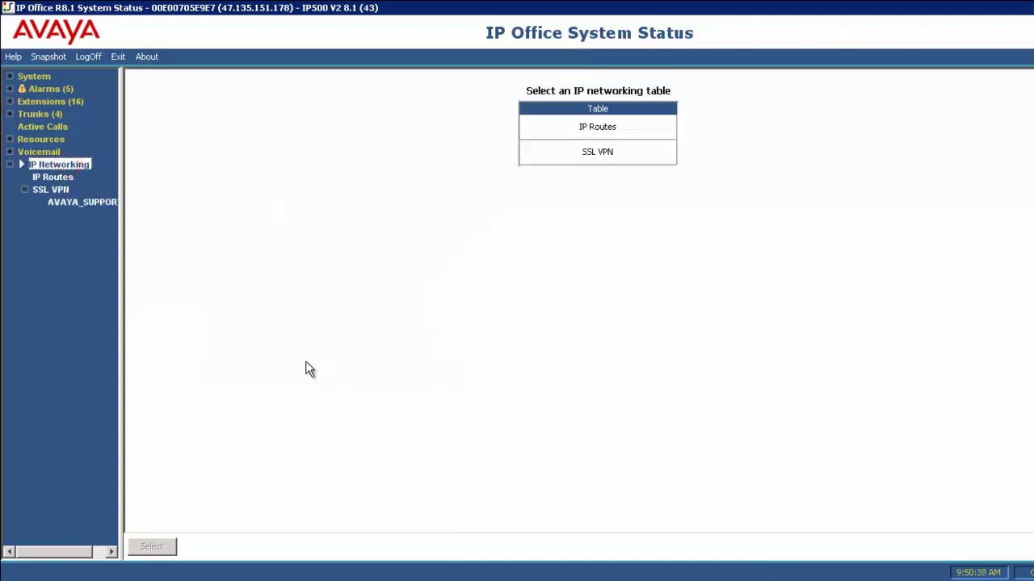
left_click(67, 176)
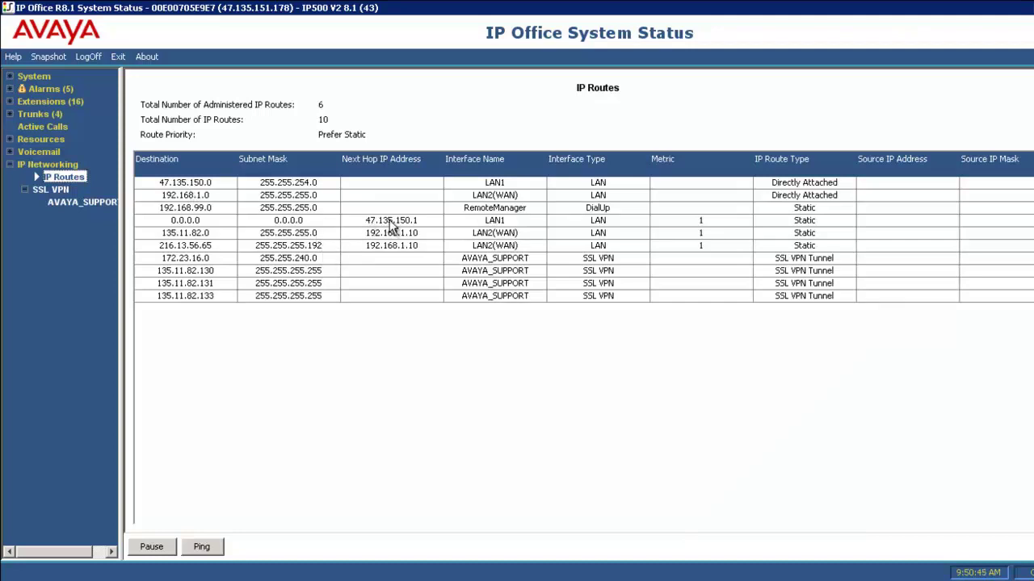
left_click(233, 263)
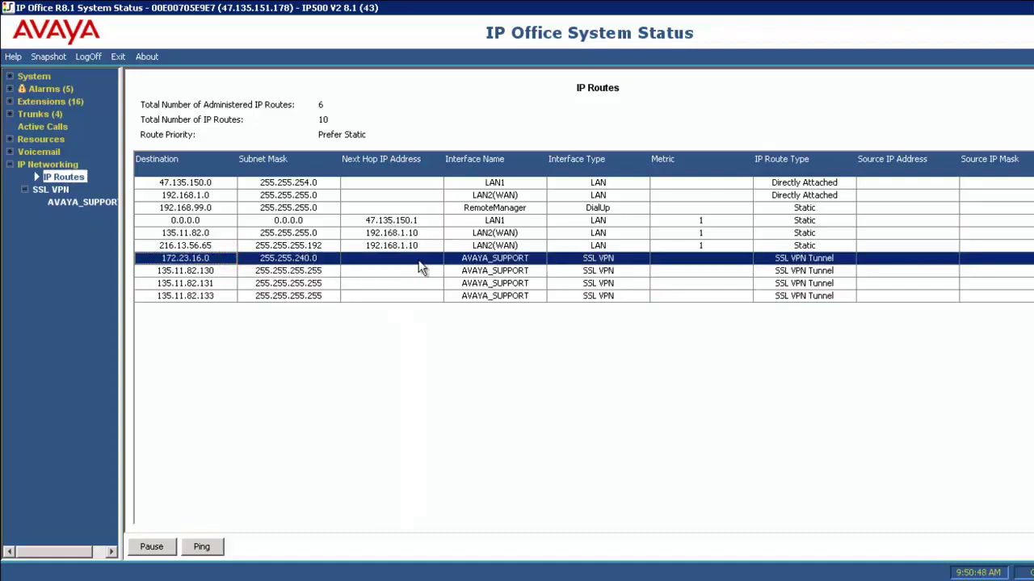
left_click(470, 273)
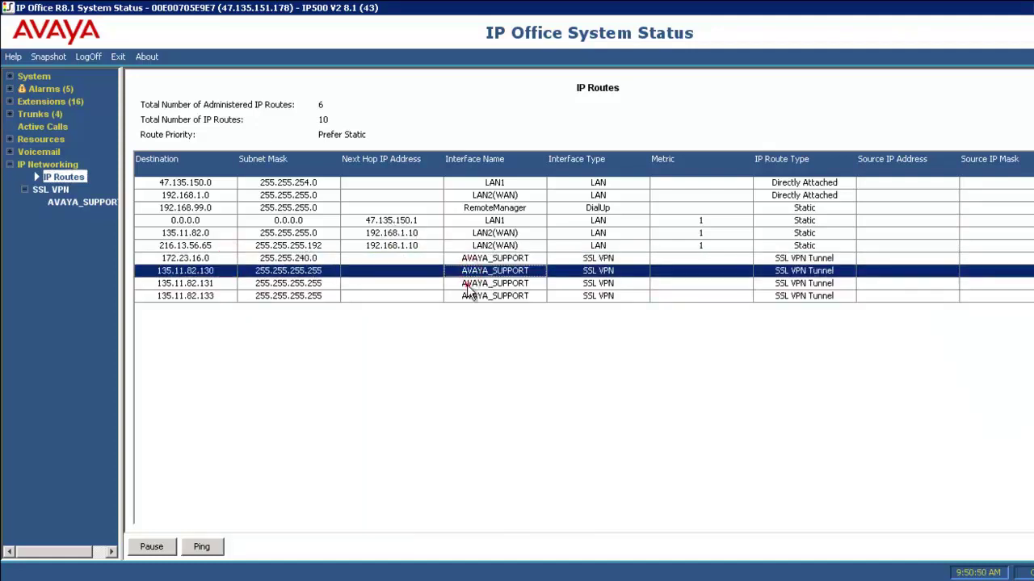
left_click(471, 284)
left_click(469, 297)
left_click(454, 257)
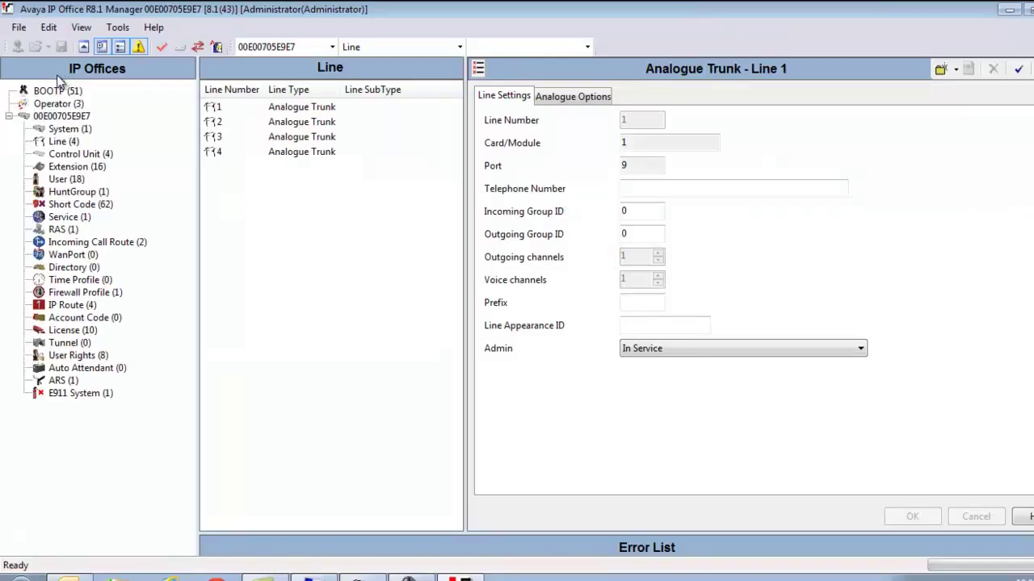
In Manager, list the four configured IP routes with the list widened to show all columns.
left_click(69, 305)
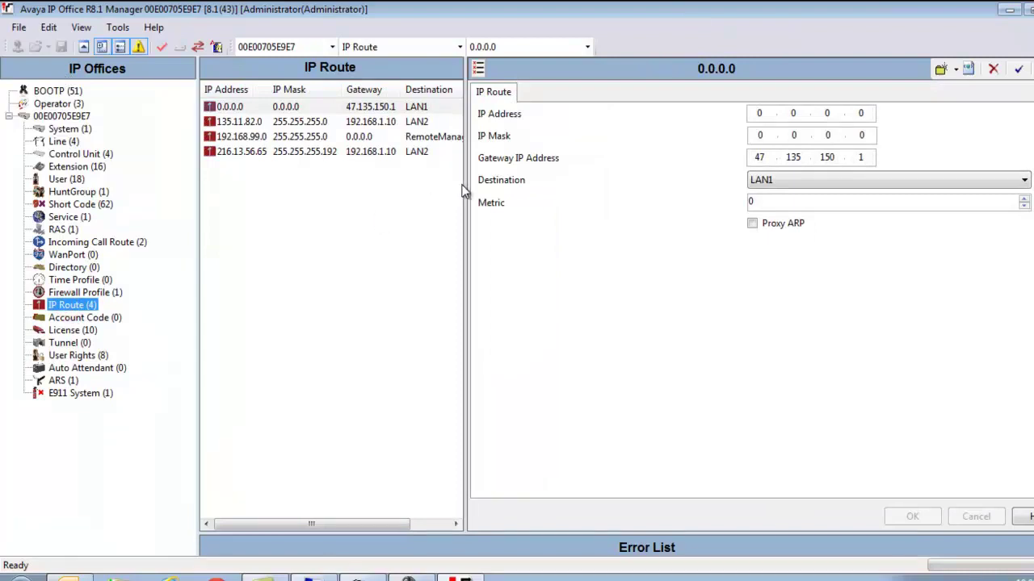
left_click_drag(466, 184, 557, 188)
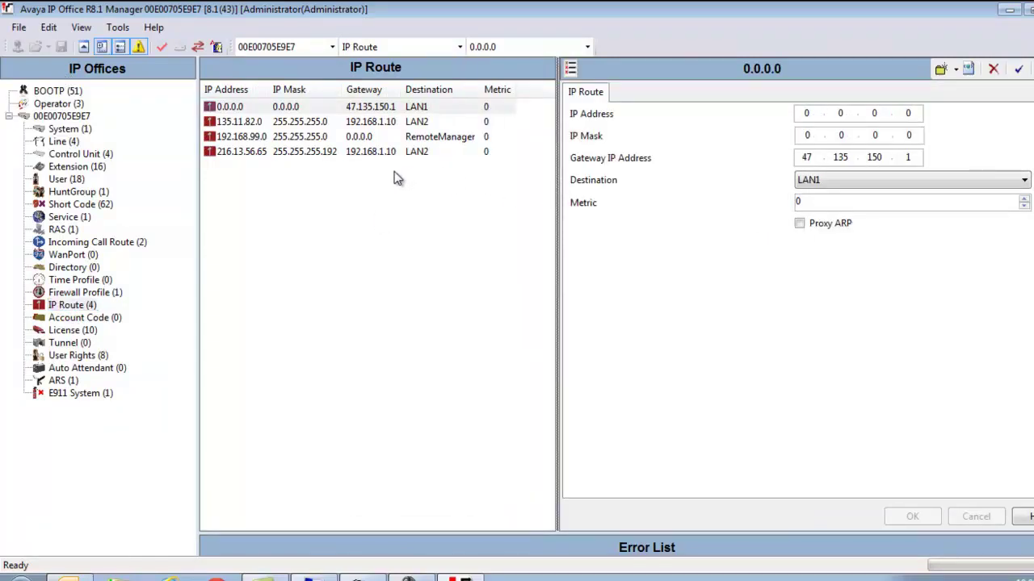
left_click(306, 181)
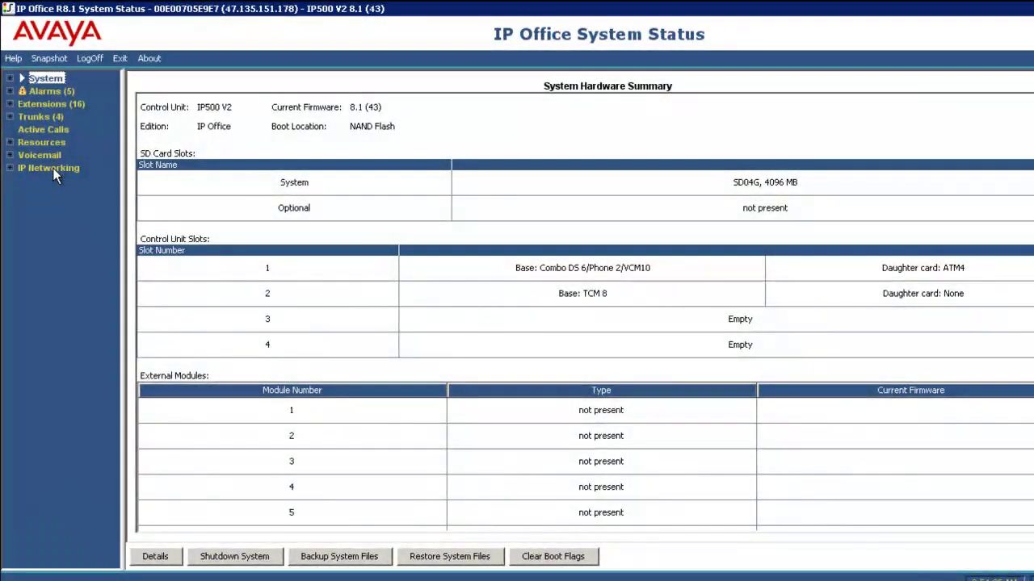
Recheck the AVAYA_SUPPORT service details under SSL VPN, then return to the IP Routes table.
left_click(52, 168)
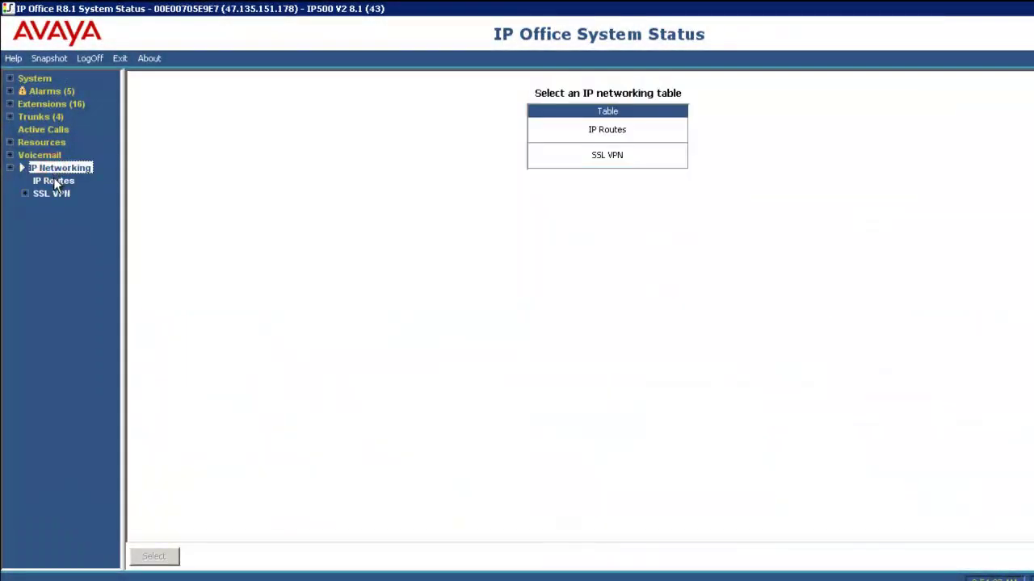
left_click(53, 181)
left_click(58, 194)
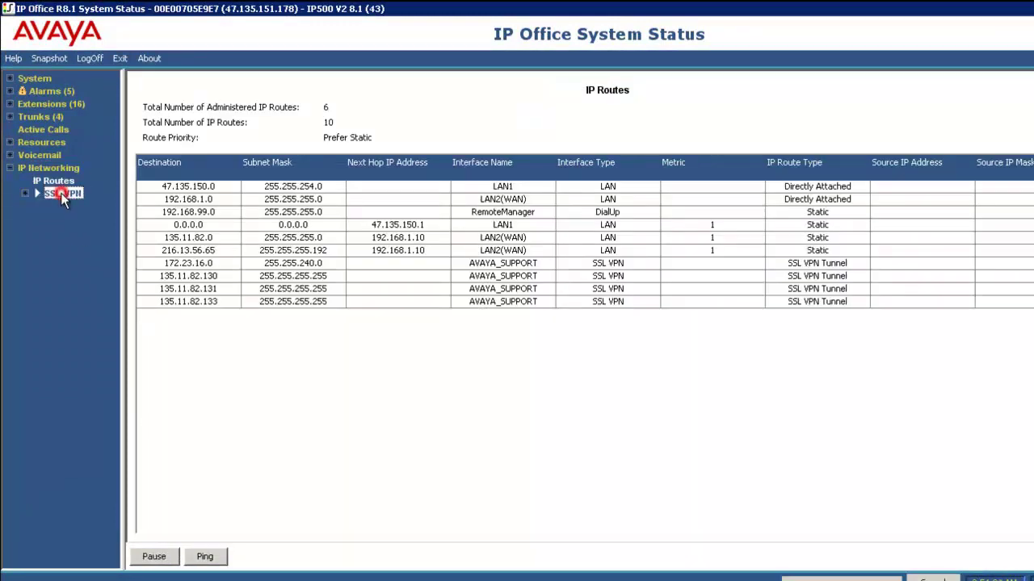
left_click(36, 194)
left_click(60, 207)
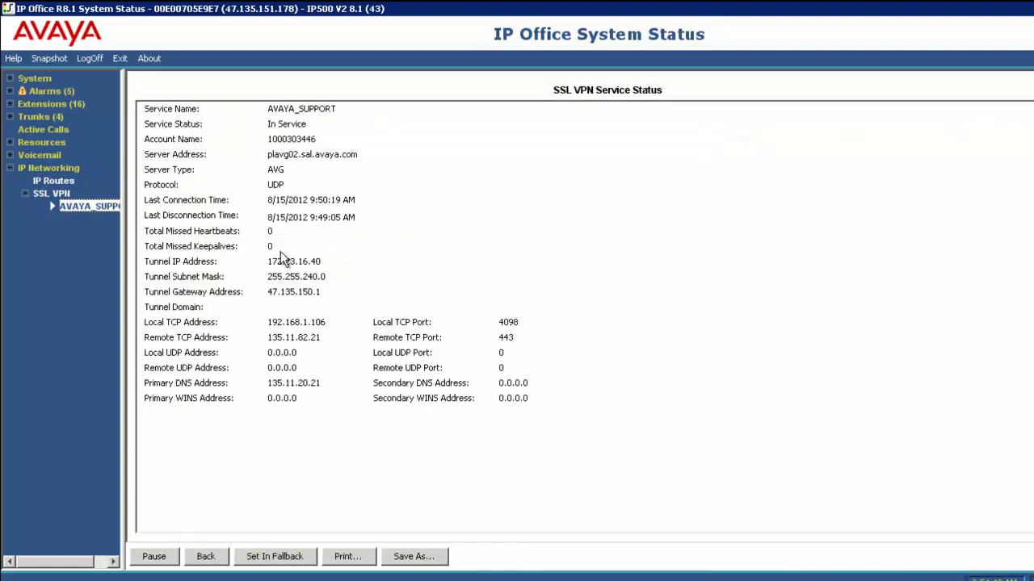
left_click(63, 179)
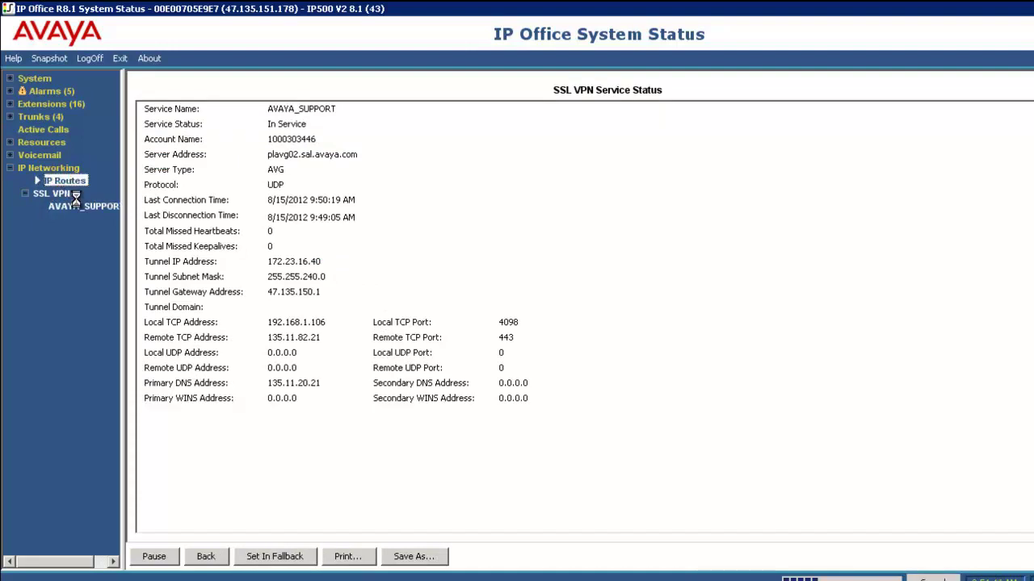
Ping 172.23.16.40 from LAN1: 3 packets sent, none lost.
left_click(211, 557)
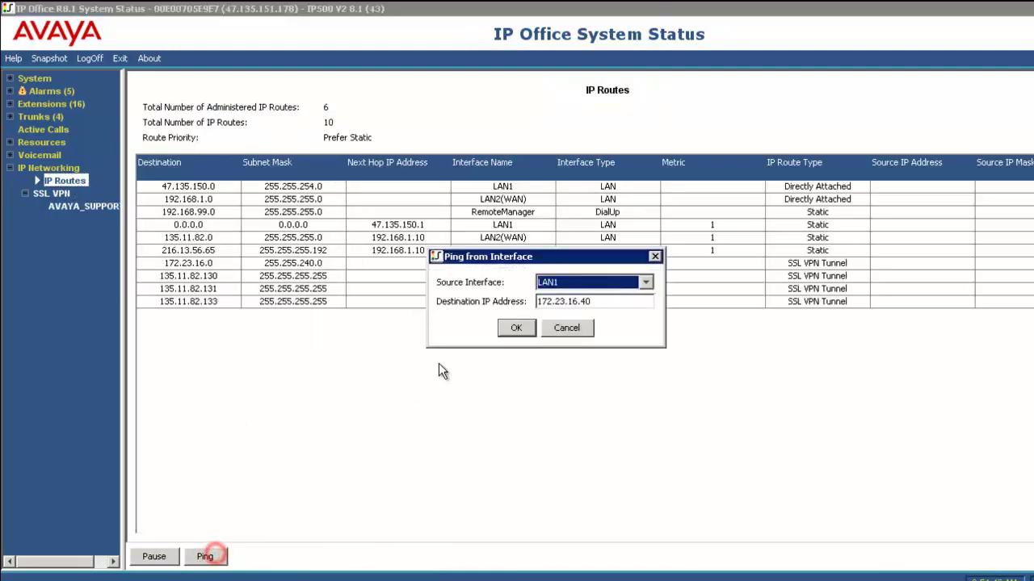
left_click(607, 302)
left_click(516, 331)
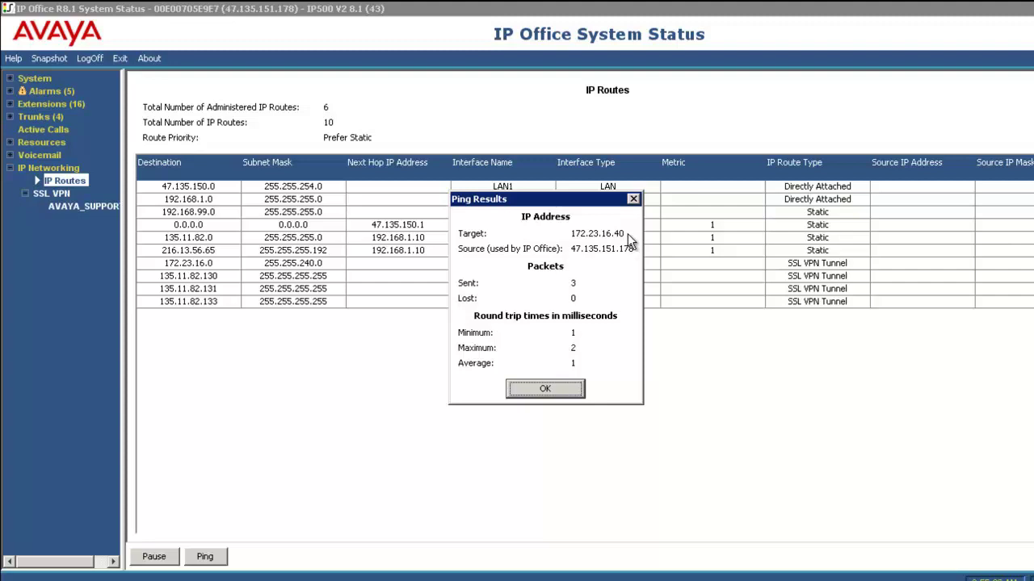
left_click(544, 390)
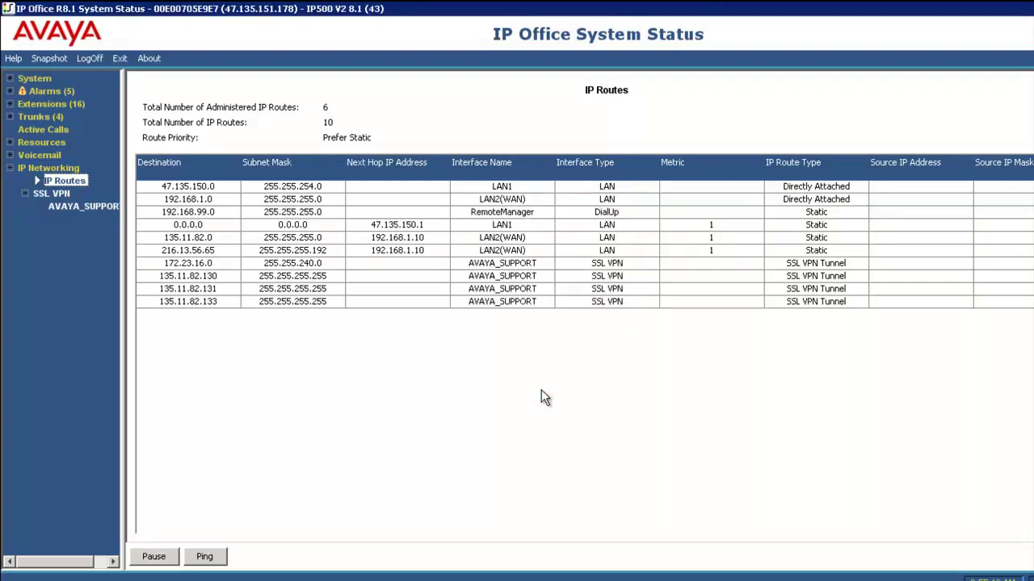